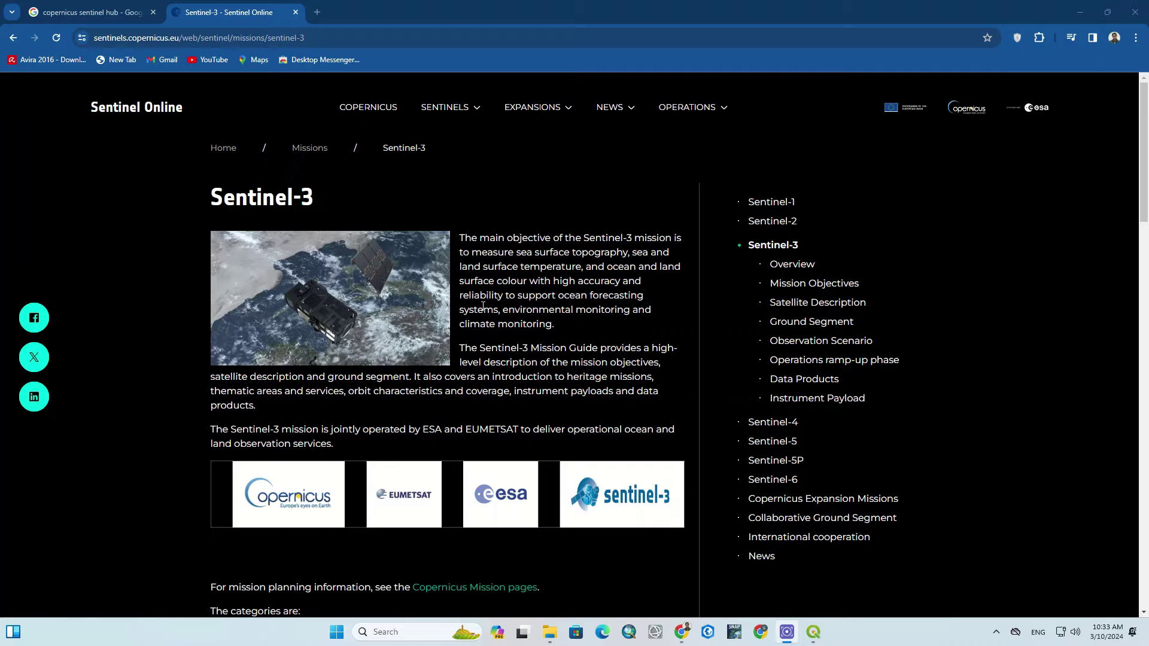
- Look over the Sentinel-3 mission page, and open the Copernicus Browser through Sentinel Hub's Copernicus Data Space Ecosystem page from the Google results
scroll(483, 306, "down", 7)
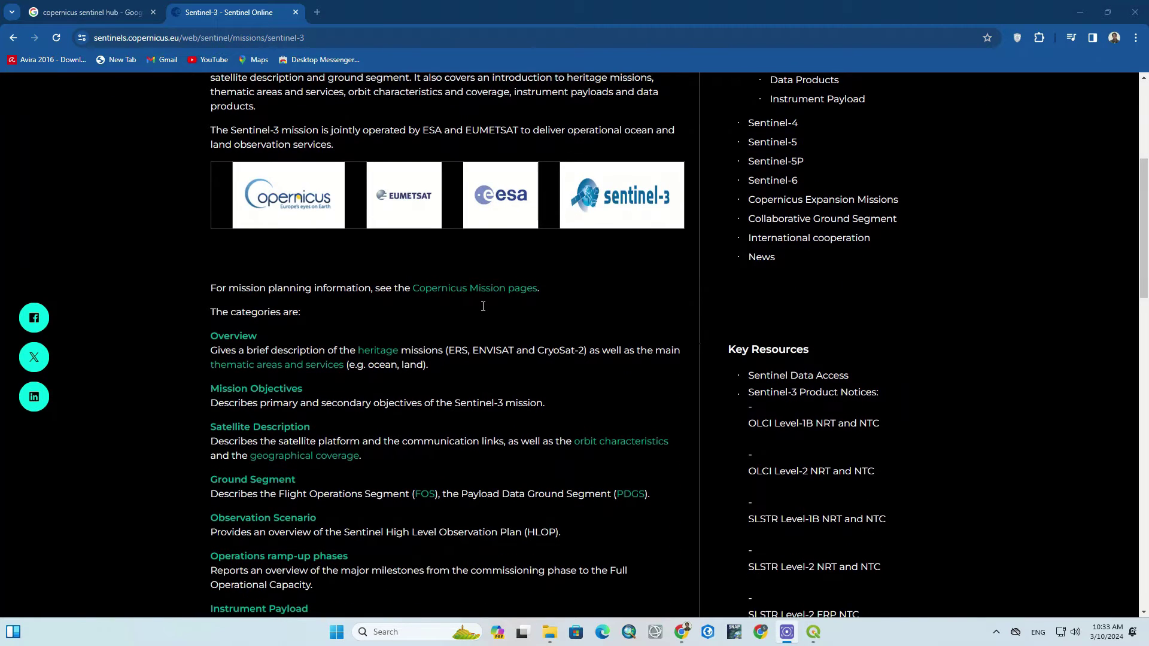
scroll(483, 306, "down", 3)
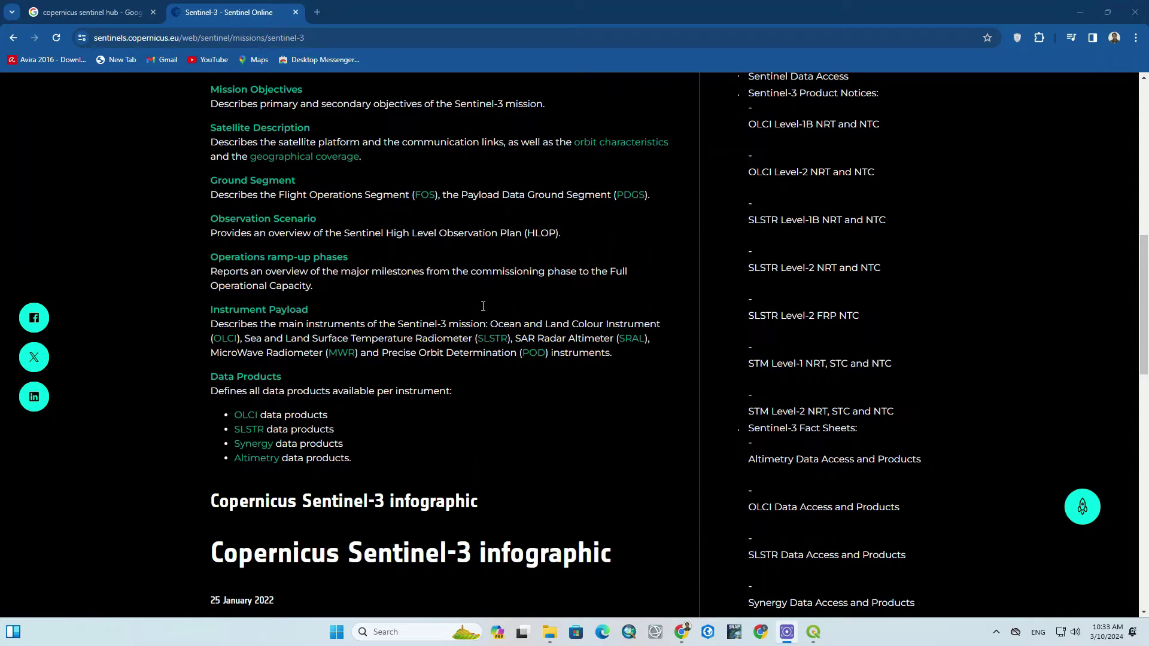
scroll(483, 307, "up", 10)
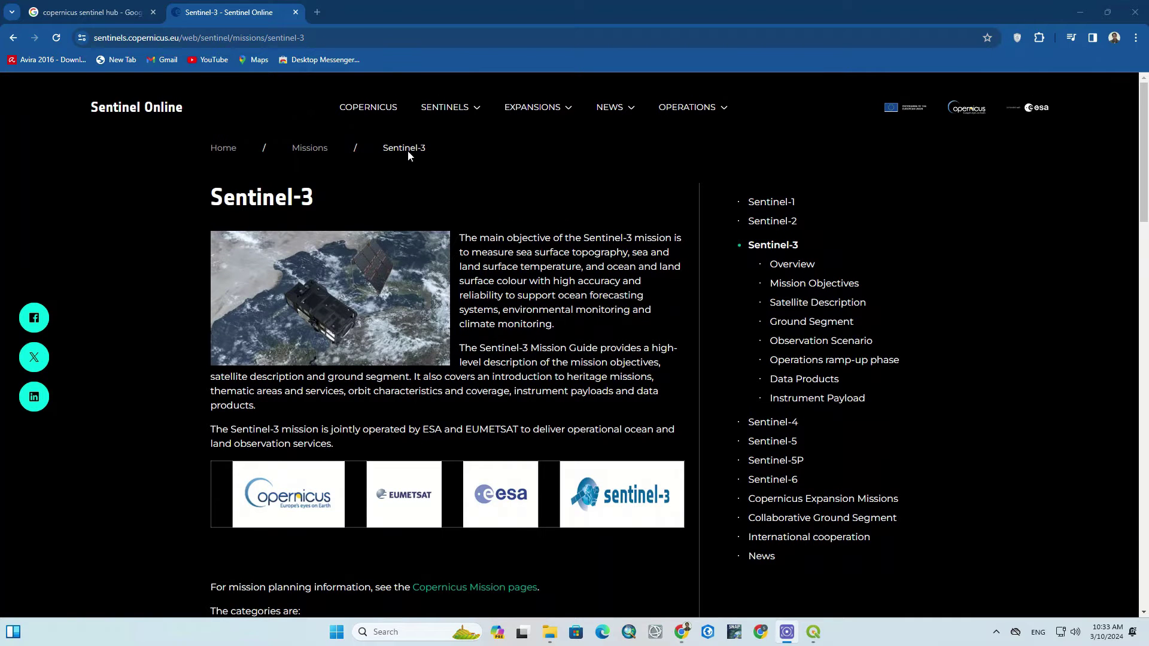
left_click(85, 7)
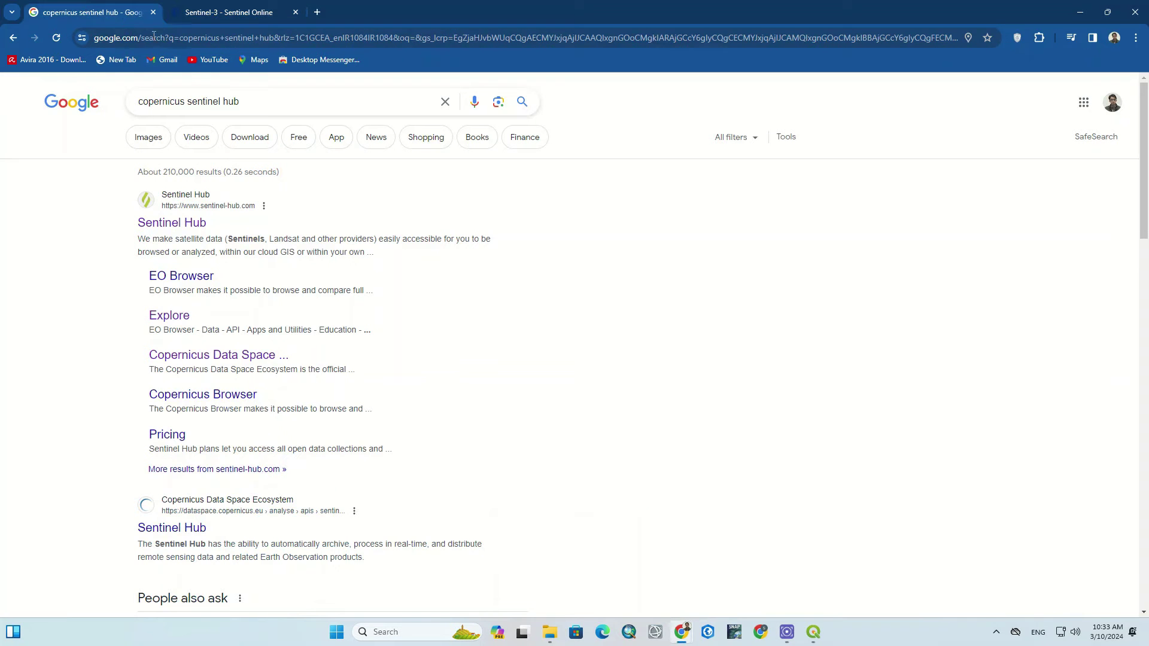
scroll(388, 231, "down", 1)
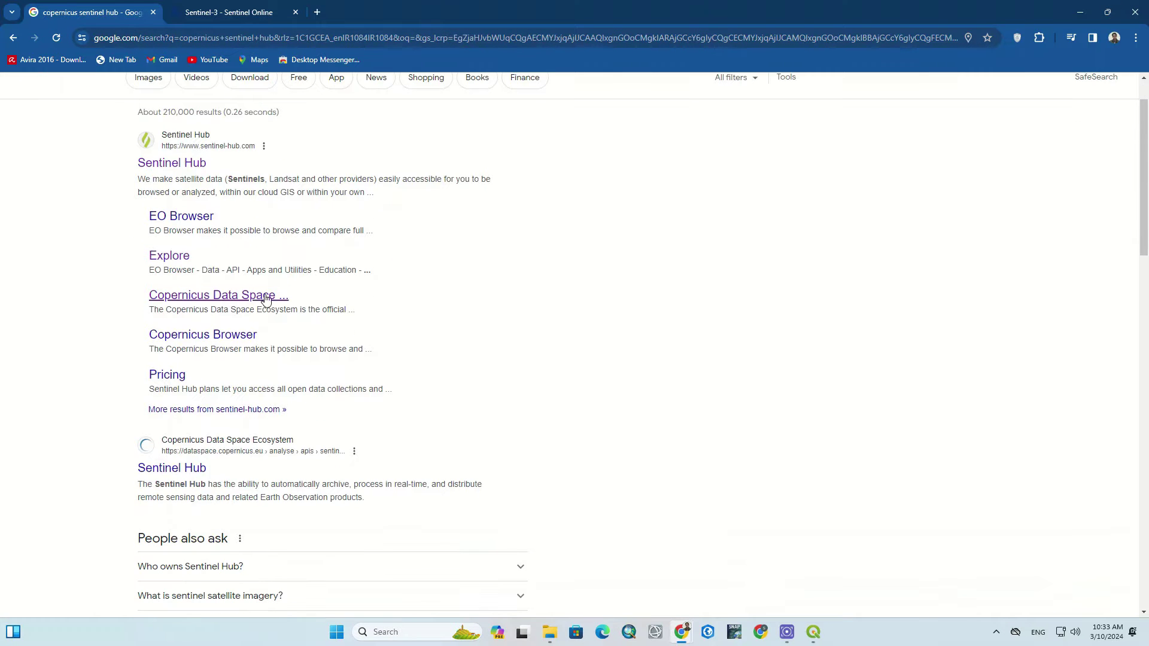
left_click(256, 297)
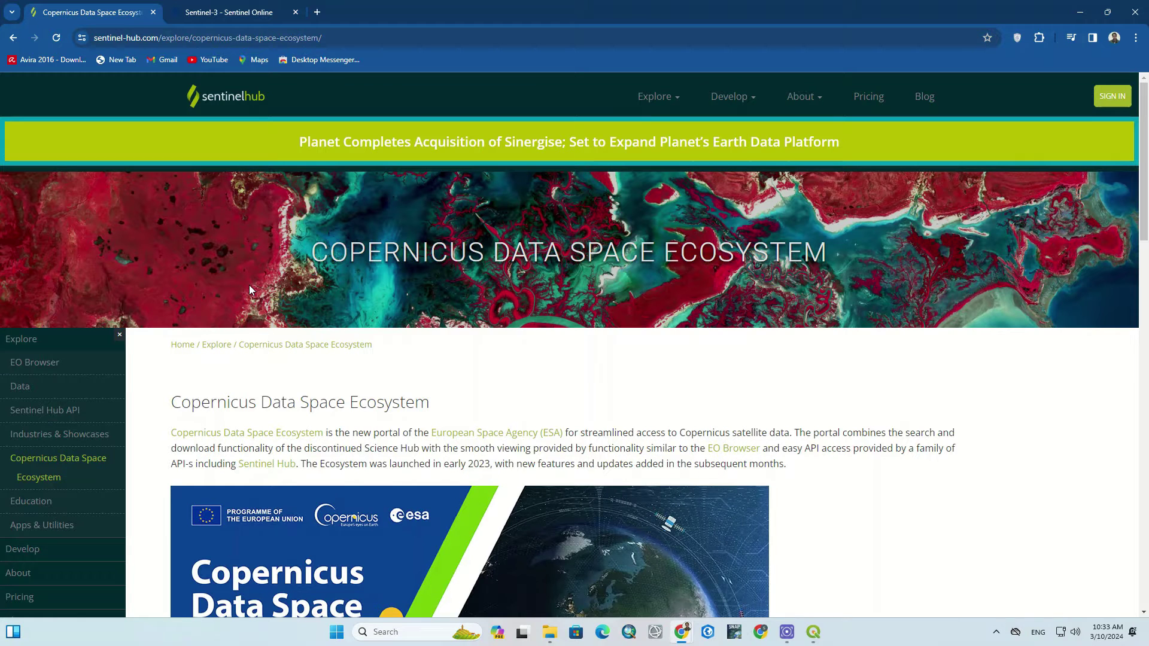
scroll(250, 283, "down", 8)
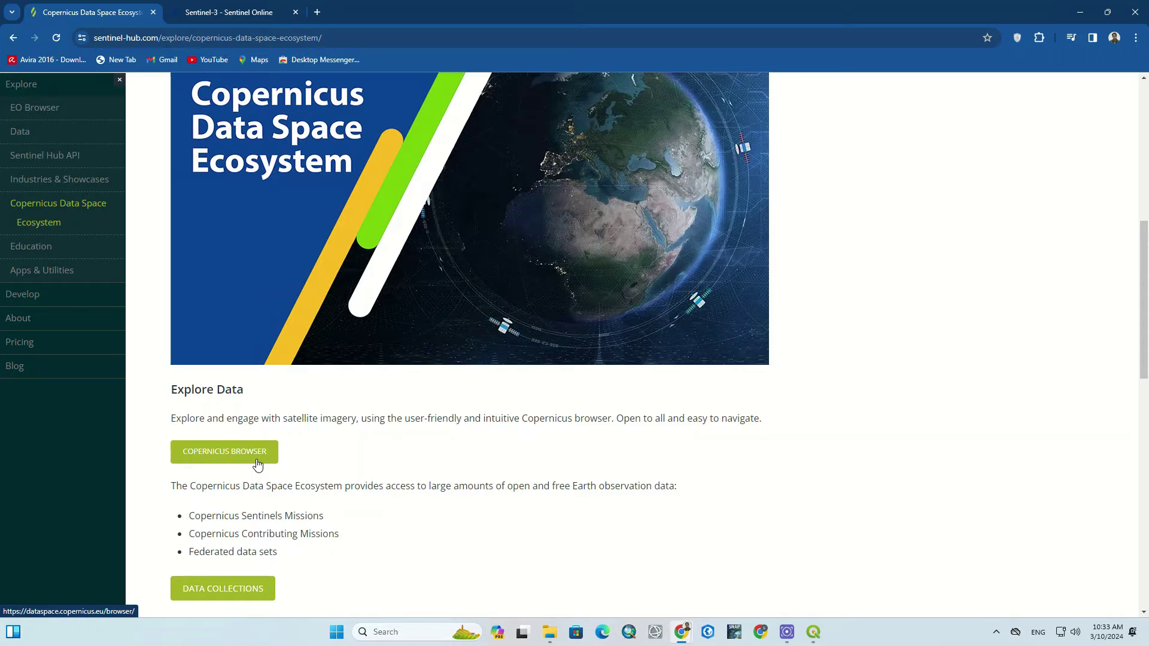
left_click(258, 465)
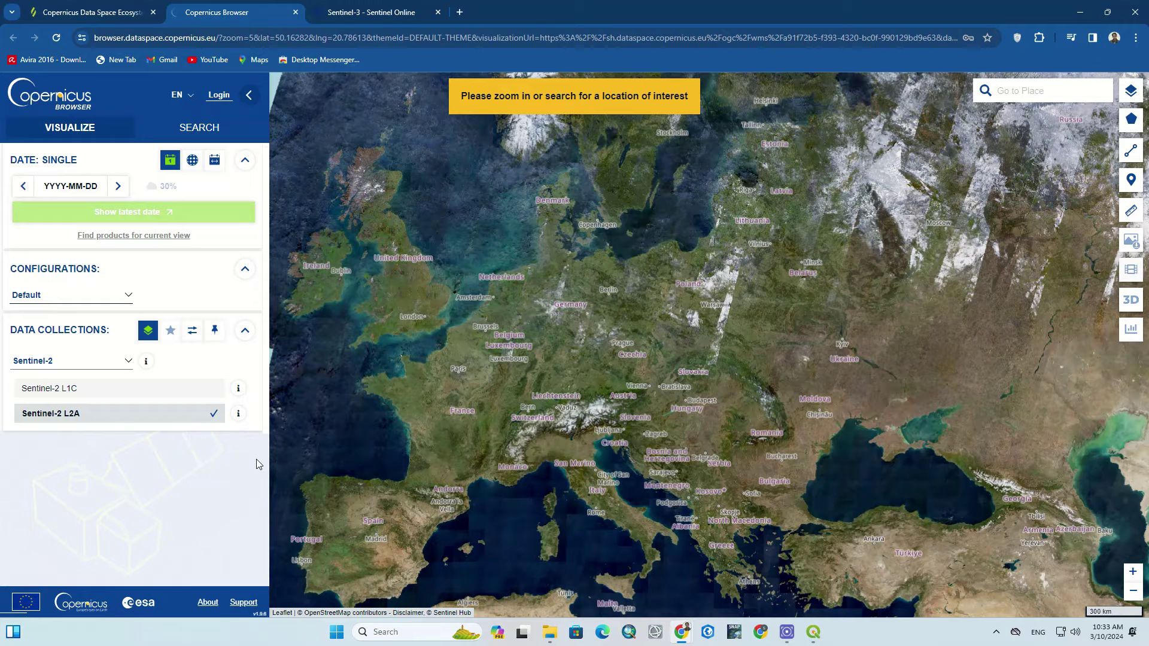
- Log in to the Copernicus Data Space Ecosystem account with the prefilled e-mail and password
left_click(219, 96)
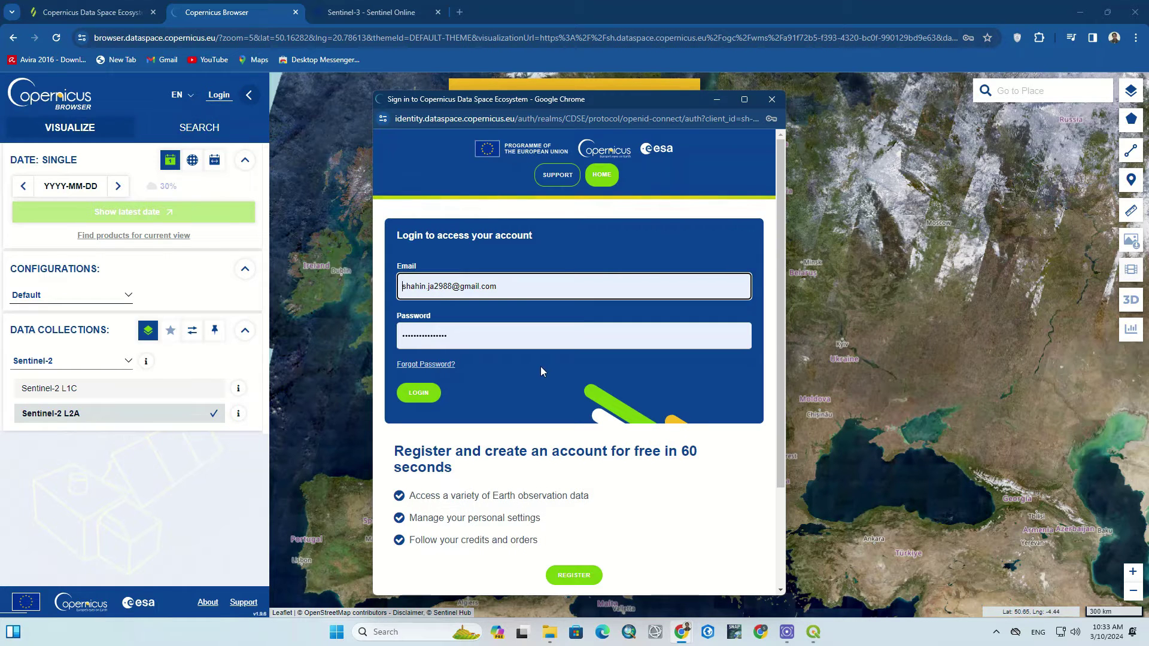
scroll(540, 367, "down", 1)
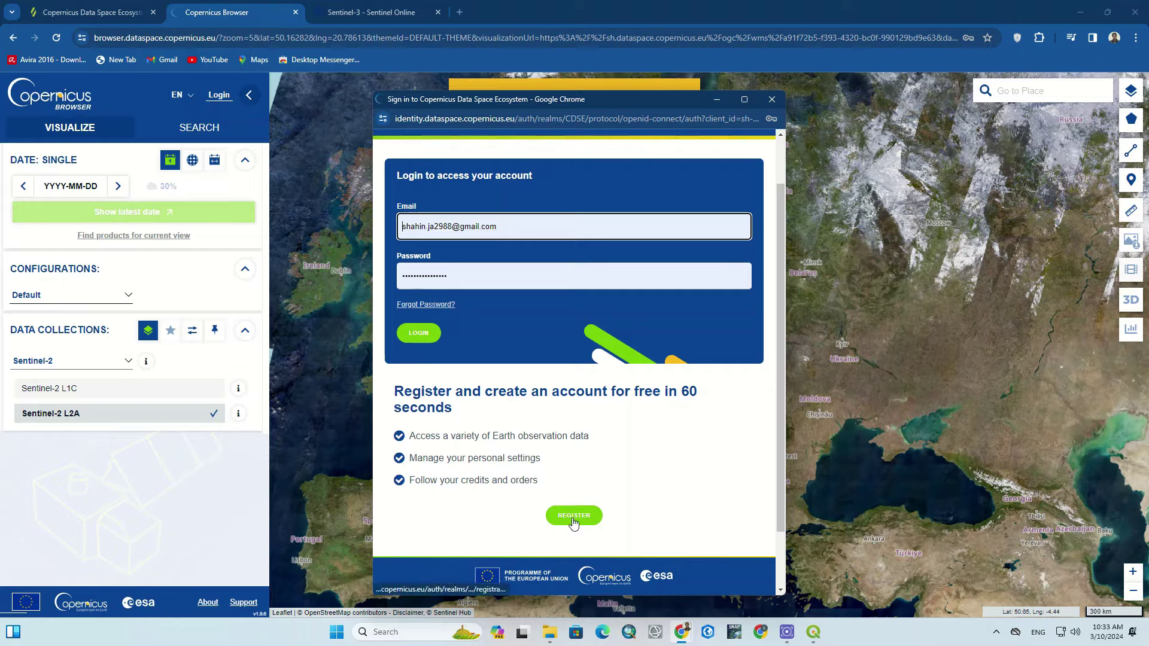
left_click(434, 335)
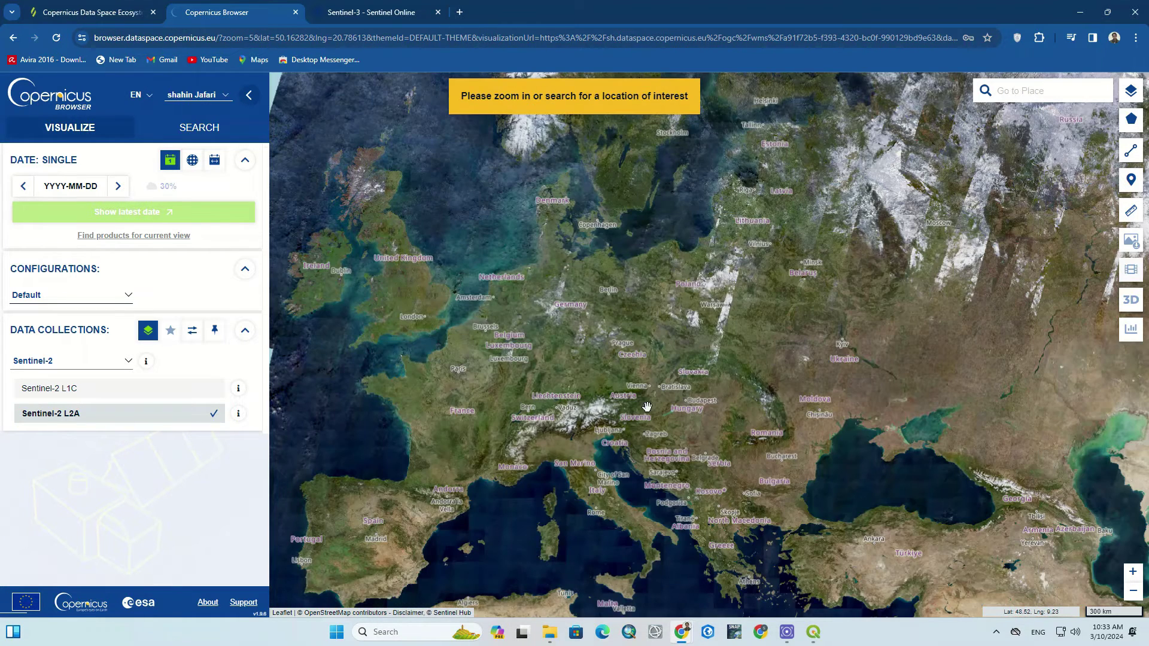
- Bring the region around Ankara in Türkiye into view on the map
left_click_drag(892, 503, 682, 337)
scroll(670, 392, "up", 1)
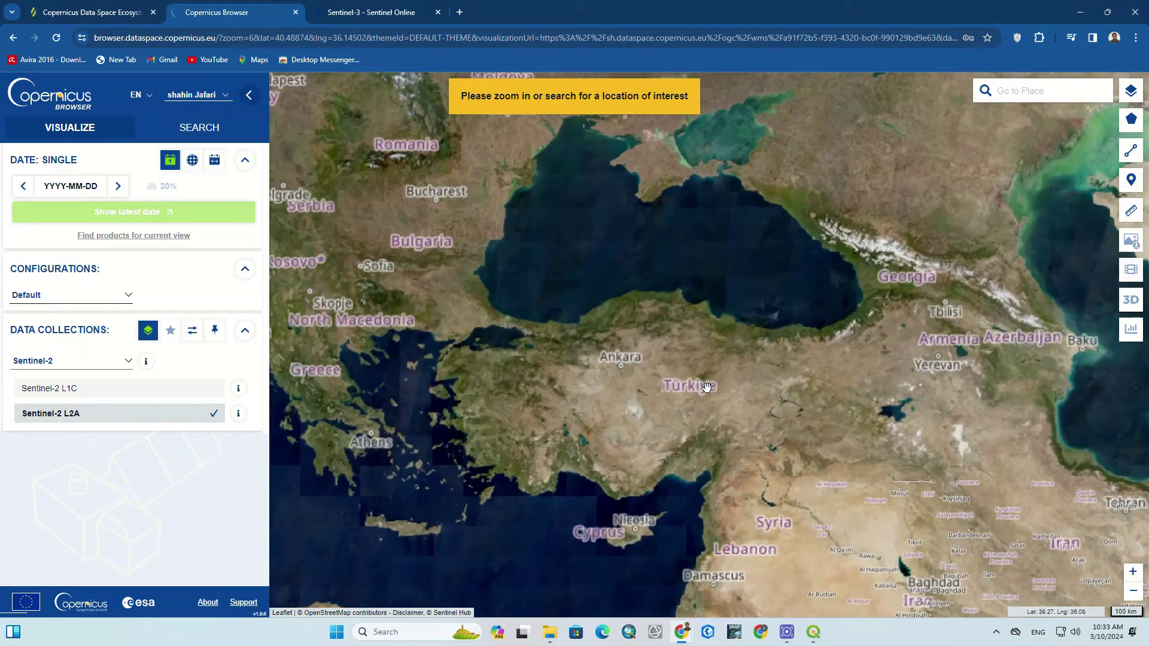
scroll(611, 361, "up", 3)
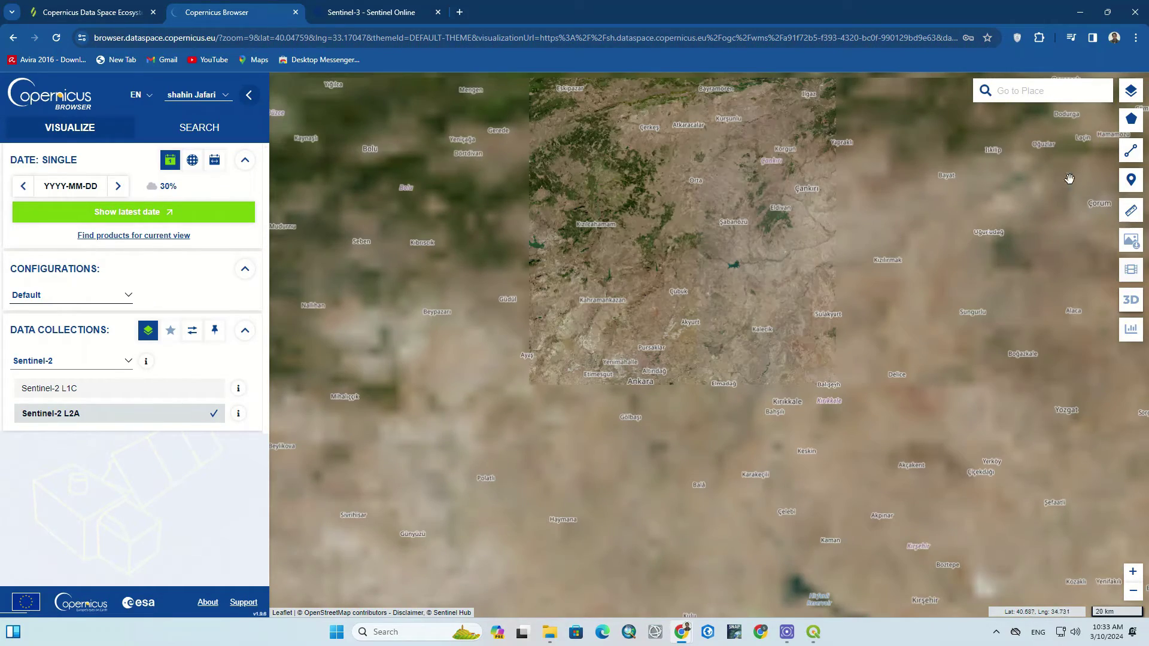
mouse_move(1126, 129)
left_click(1088, 126)
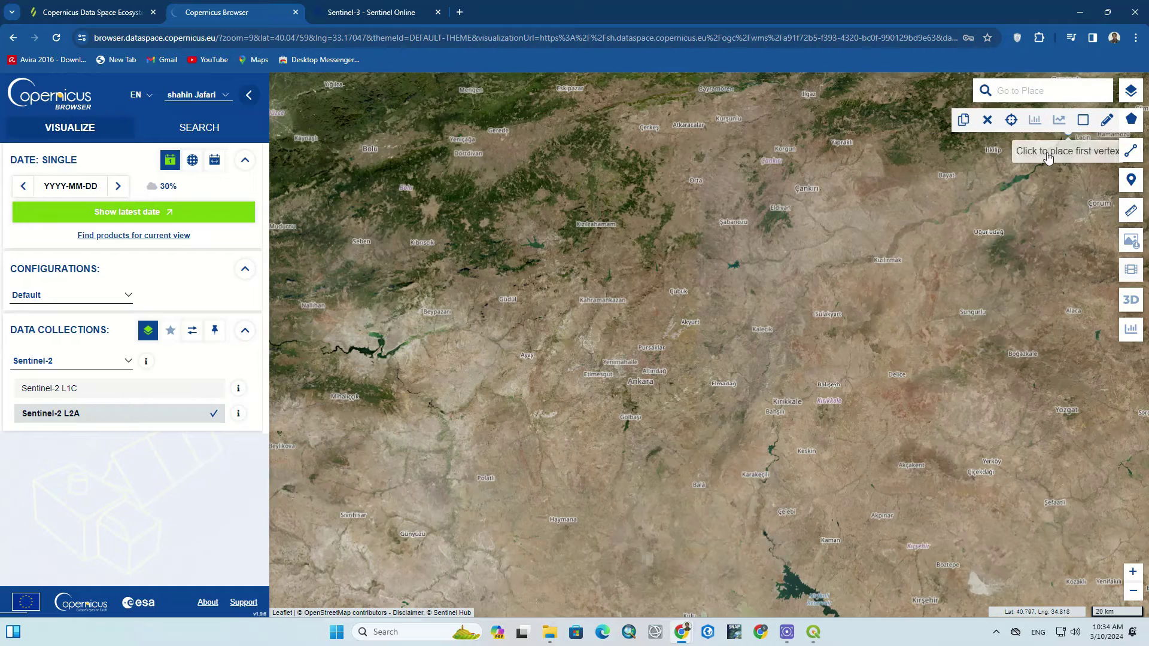
left_click(619, 361)
left_click(646, 397)
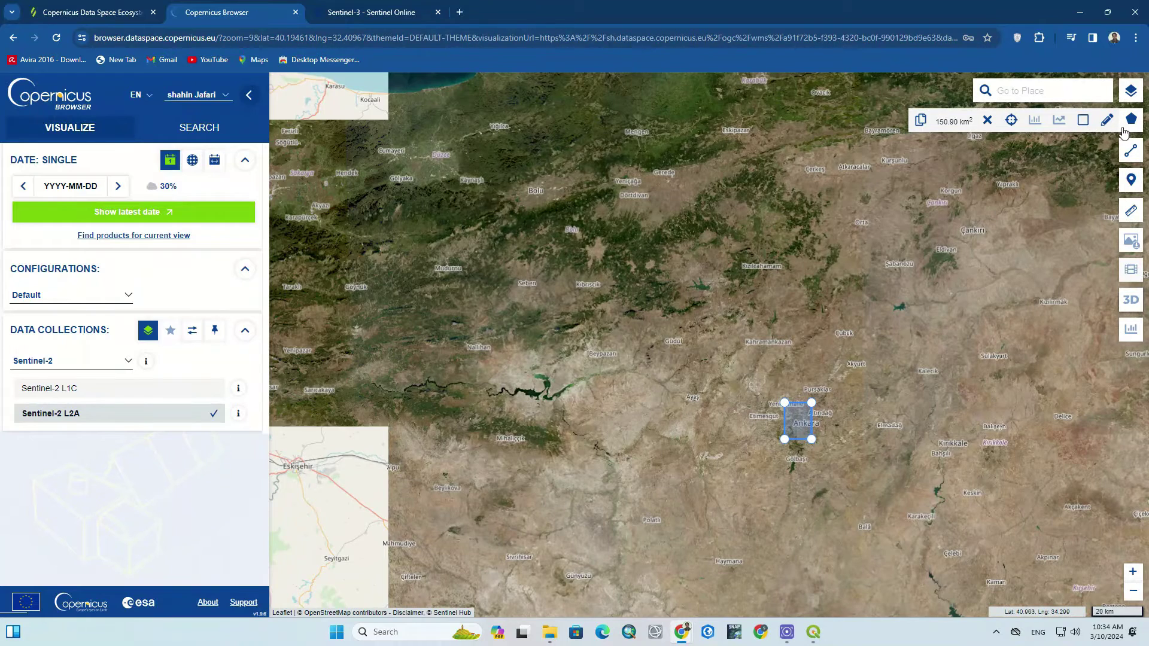
left_click(987, 119)
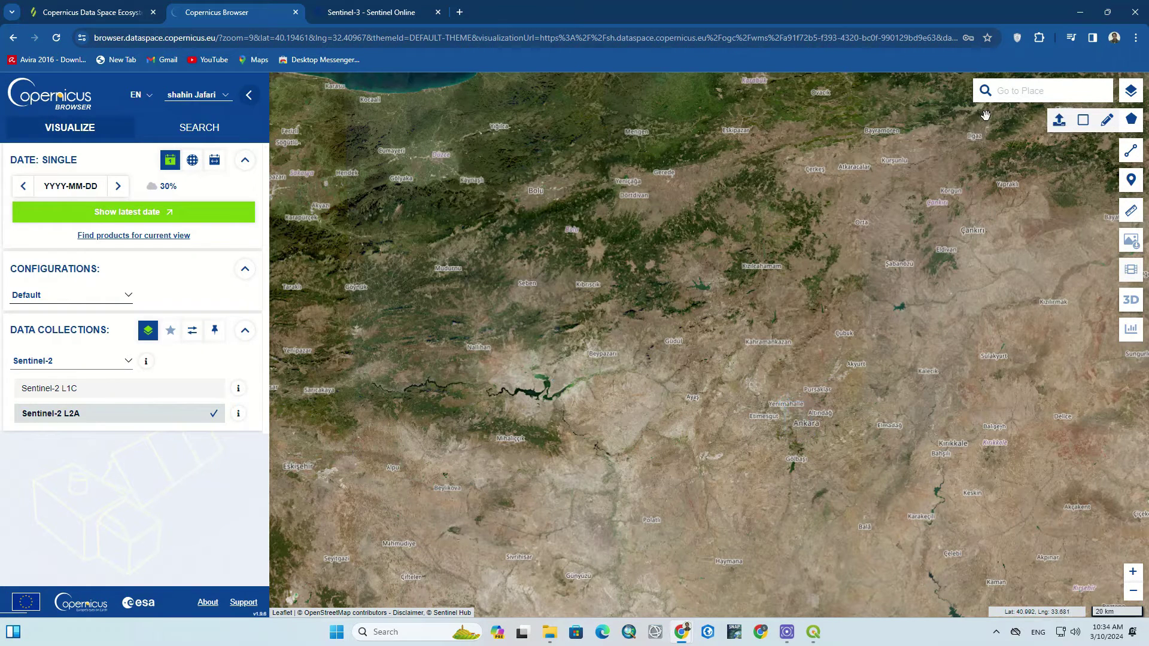
- Draw a rectangular area of interest of about 48 km² over the reservoir southwest of Beypazarı
left_click(1083, 120)
left_click(522, 401)
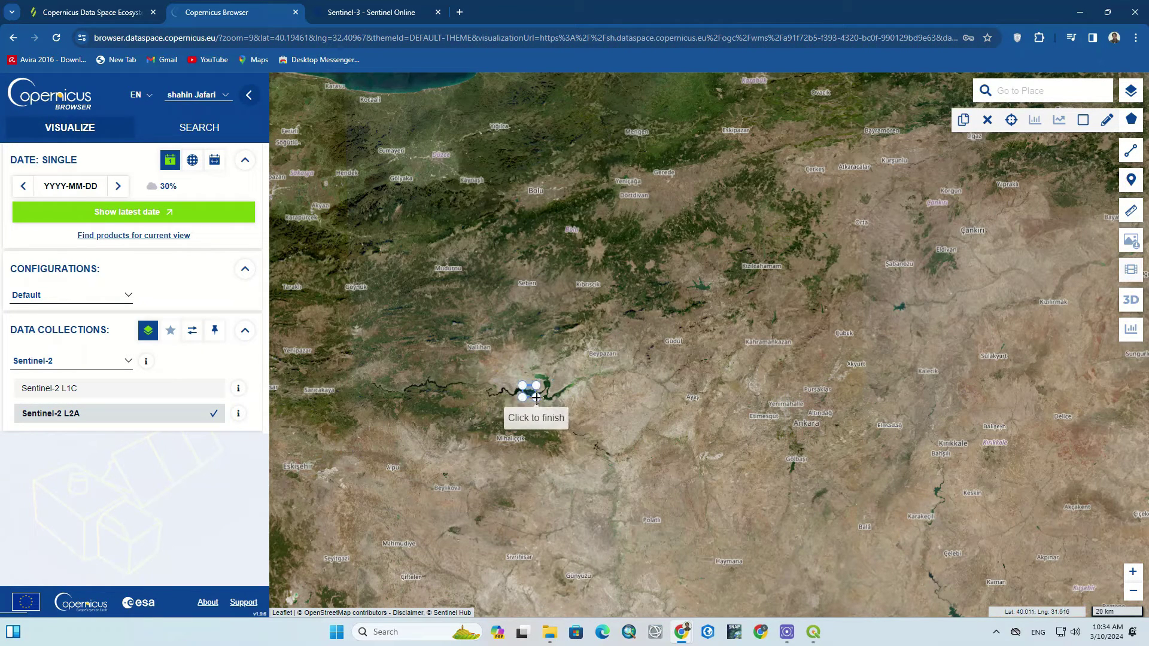
left_click(542, 385)
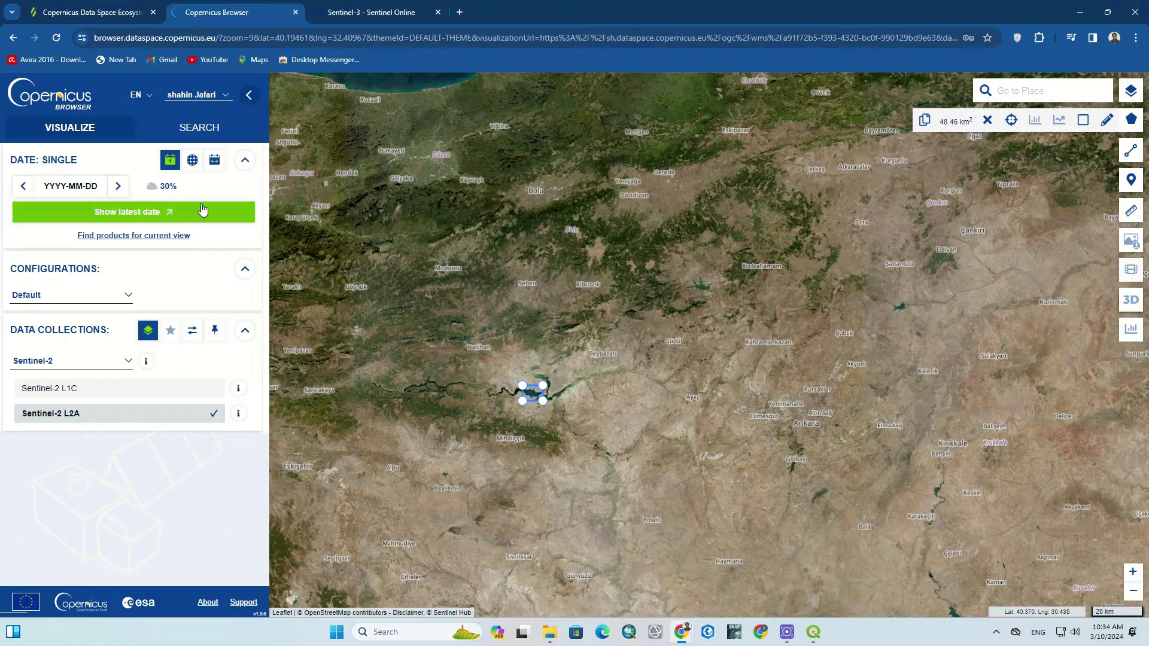
- Search for products over the drawn area with SENTINEL-3 as the data source, viewing its available filters first
left_click(199, 127)
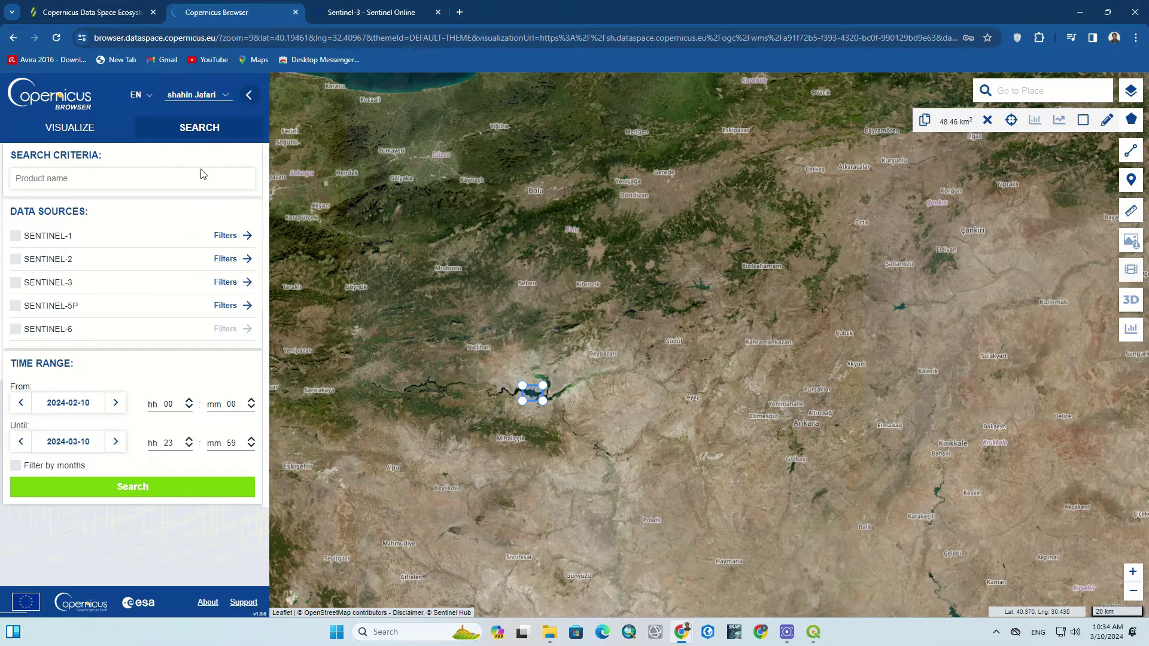
left_click(16, 283)
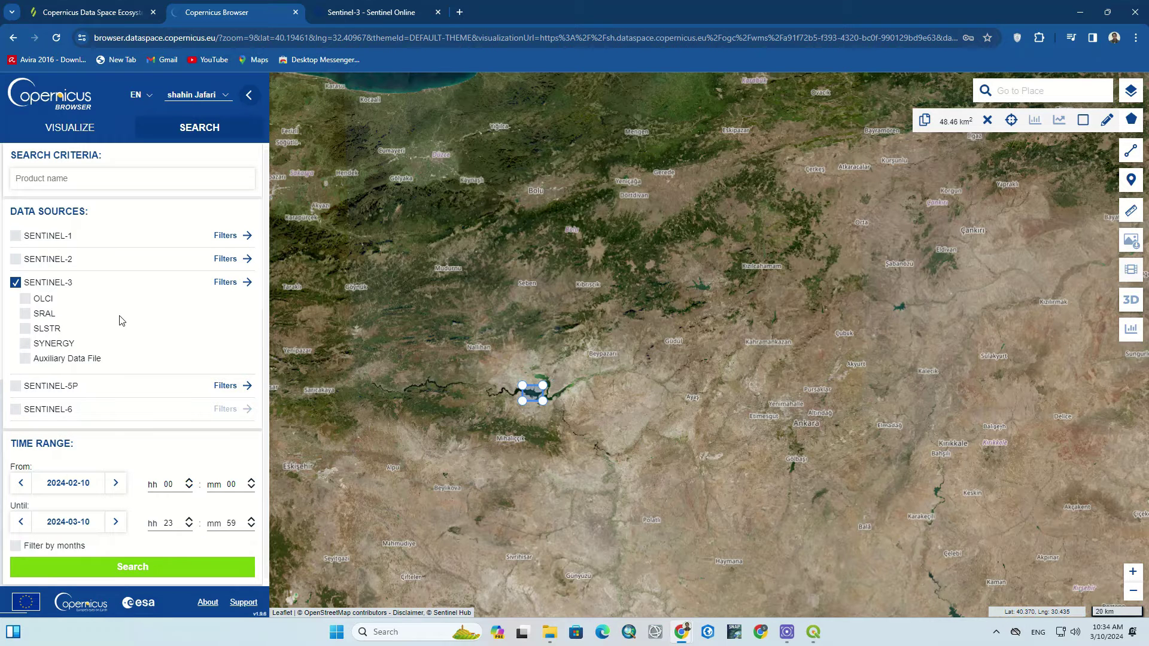
scroll(123, 321, "down", 1)
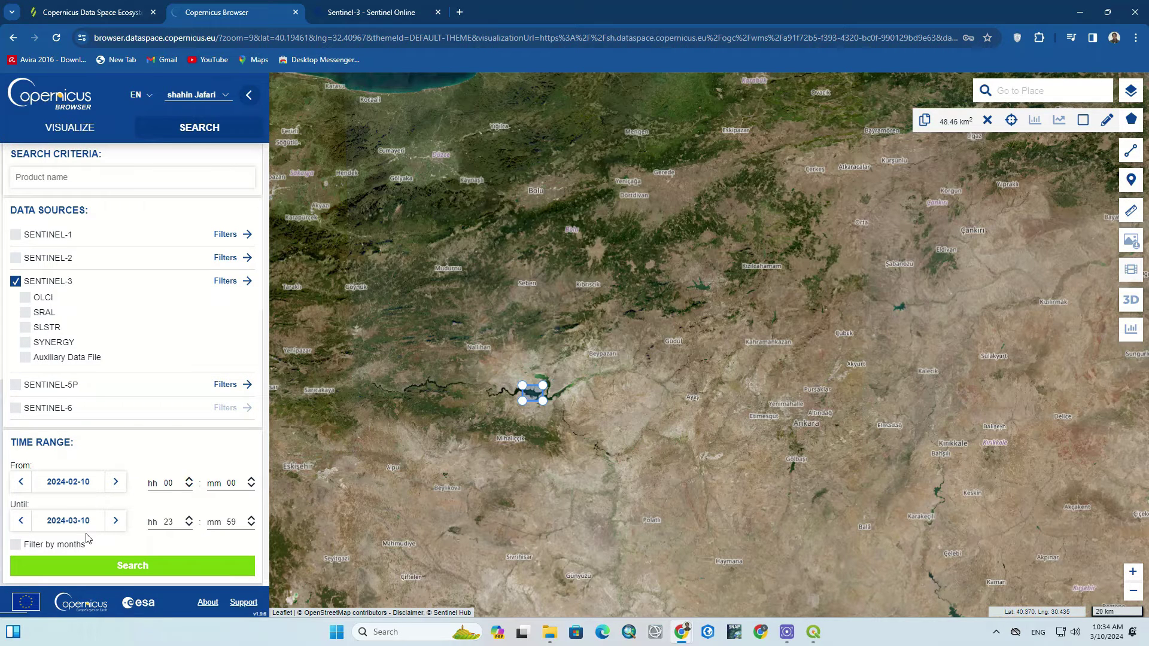
left_click(228, 282)
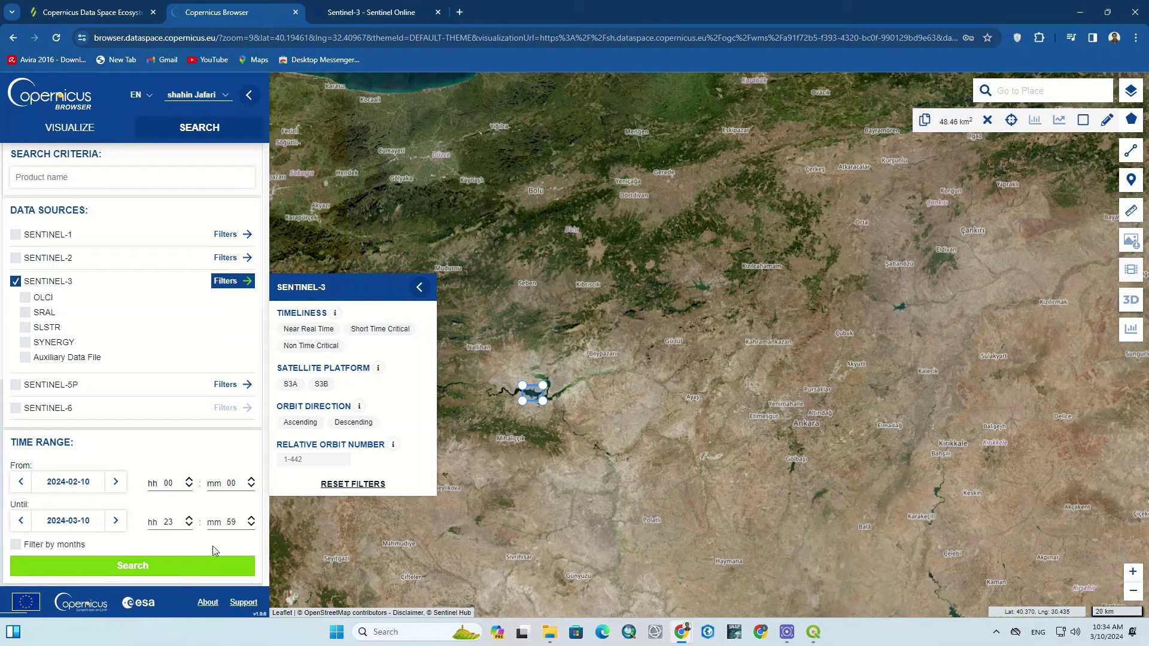
left_click(179, 567)
- Examine the footprints of the found products across Türkiye and its surroundings, and check the product list of one footprint
scroll(585, 390, "down", 3)
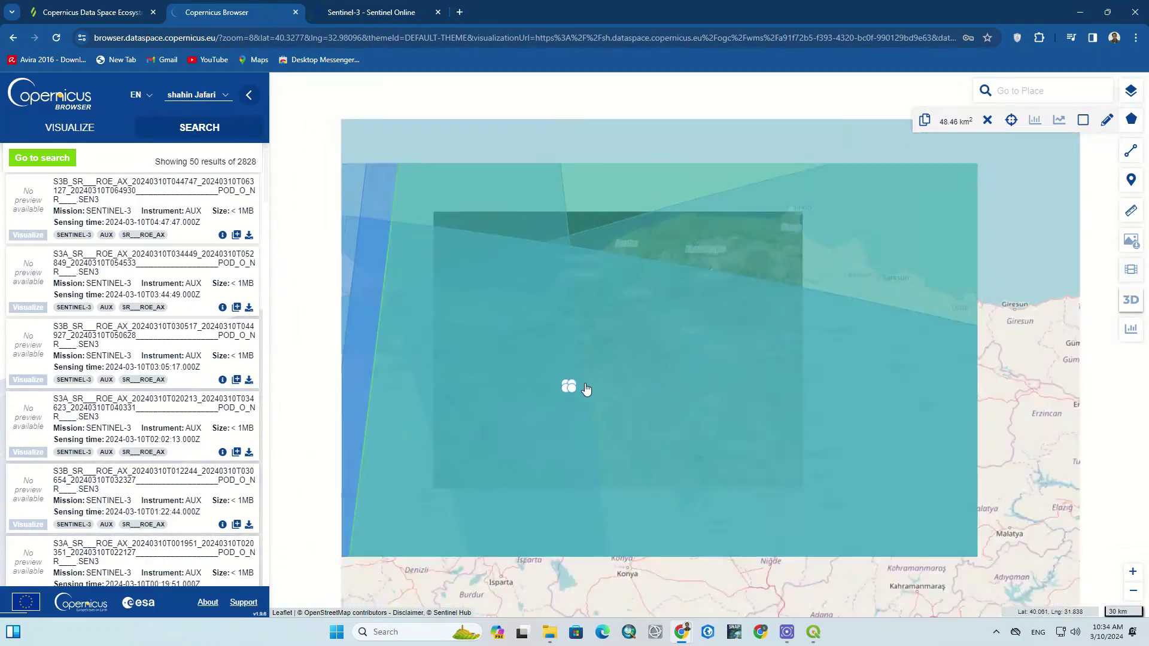
scroll(564, 375, "down", 1)
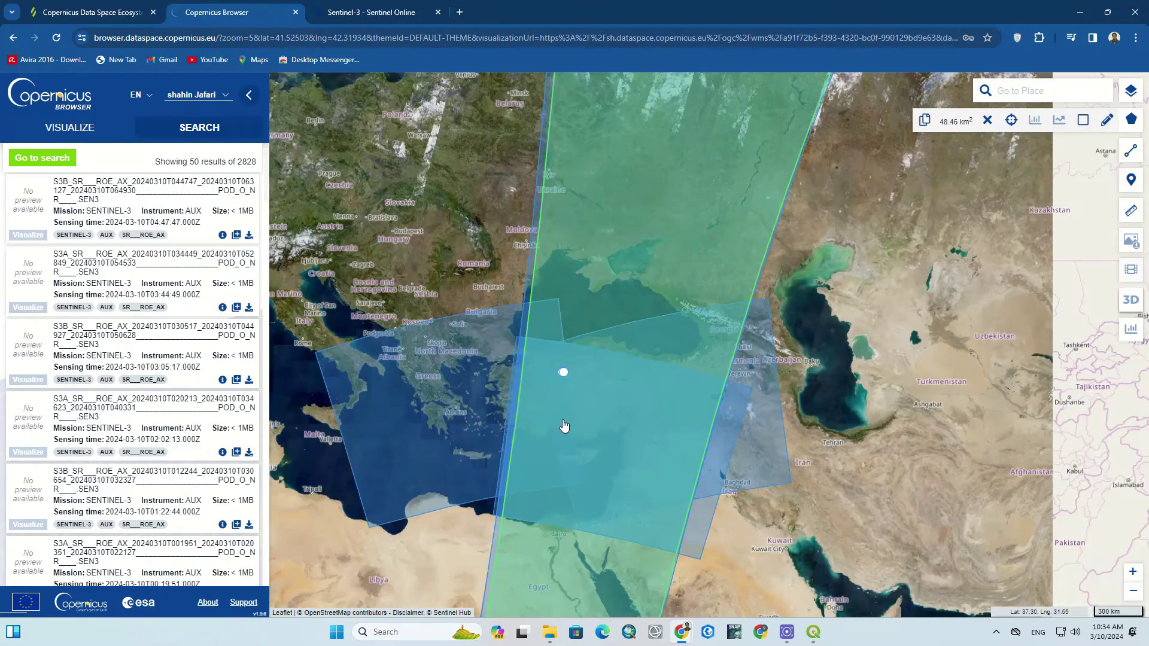
left_click_drag(568, 424, 577, 348)
scroll(577, 349, "down", 1)
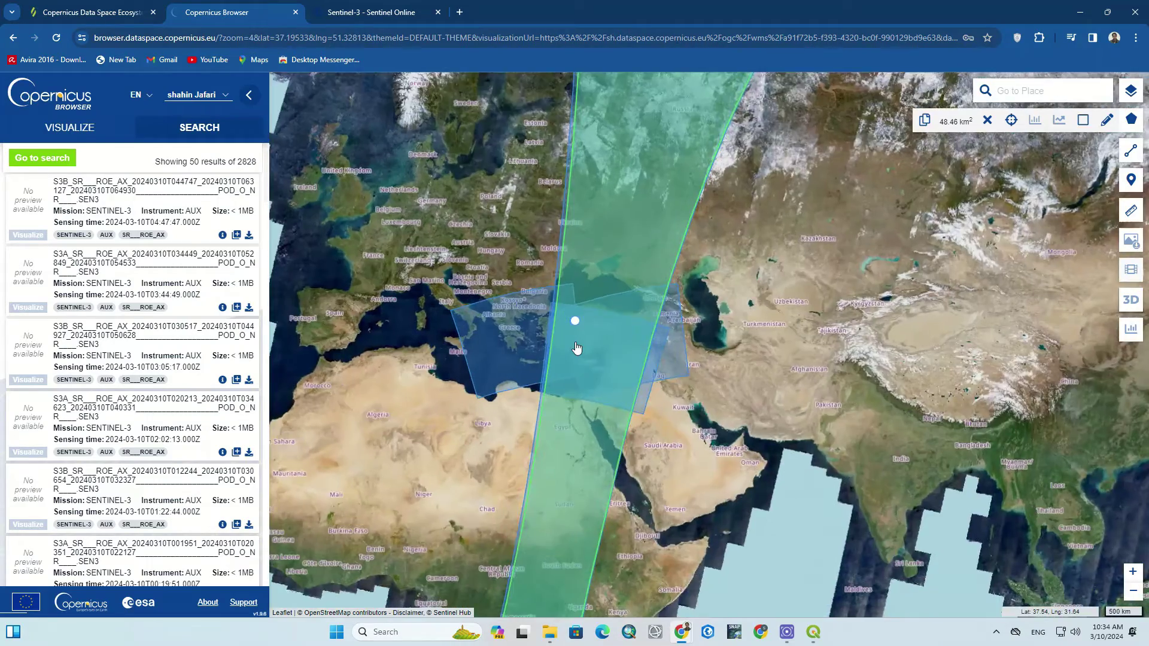
scroll(576, 348, "up", 1)
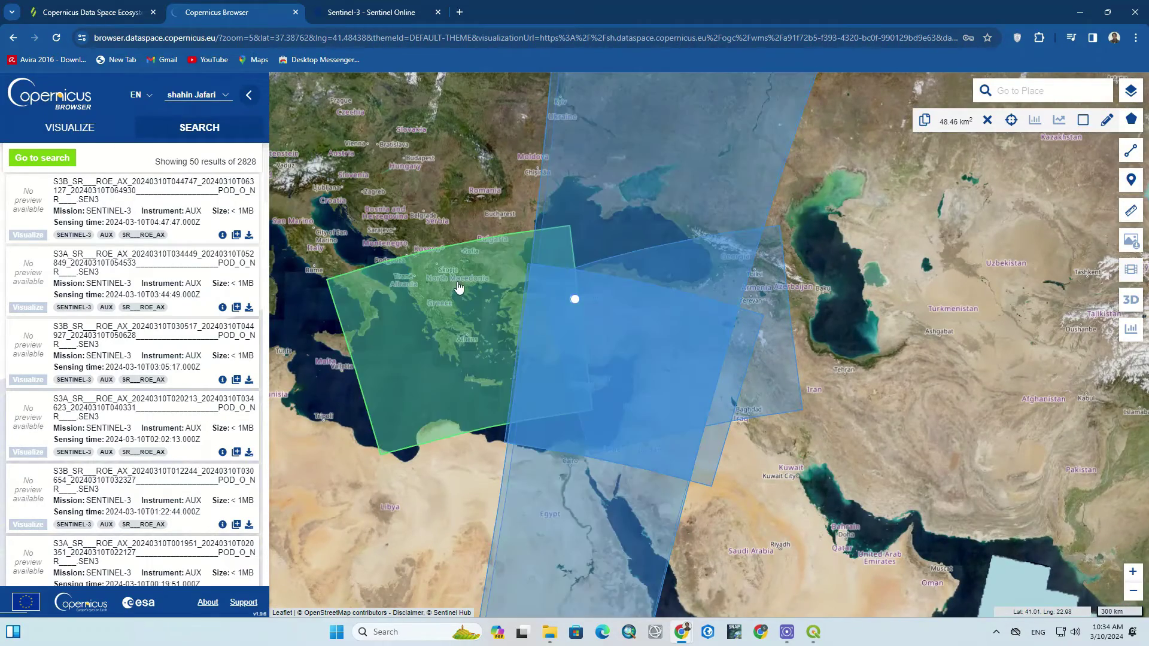
scroll(457, 286, "up", 1)
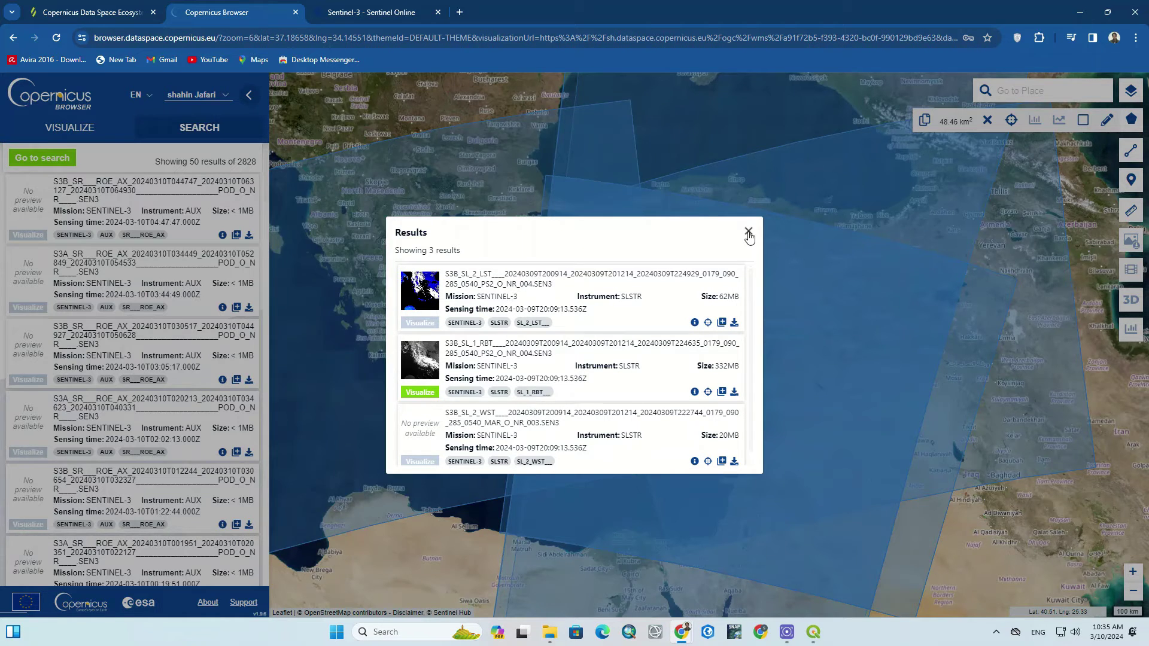
left_click(748, 231)
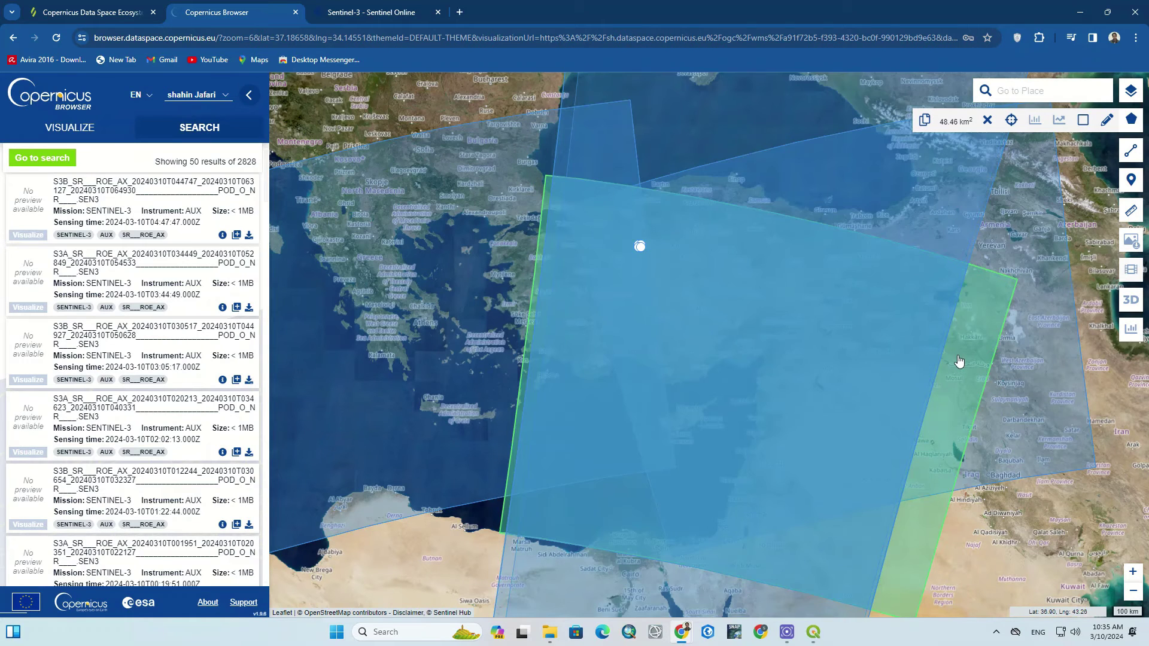
- Visualize the S3A SLSTR SL_1_RBT product sensed on 2024-03-09 at 07:50 from the footprints east of the drawn area
left_click(959, 361)
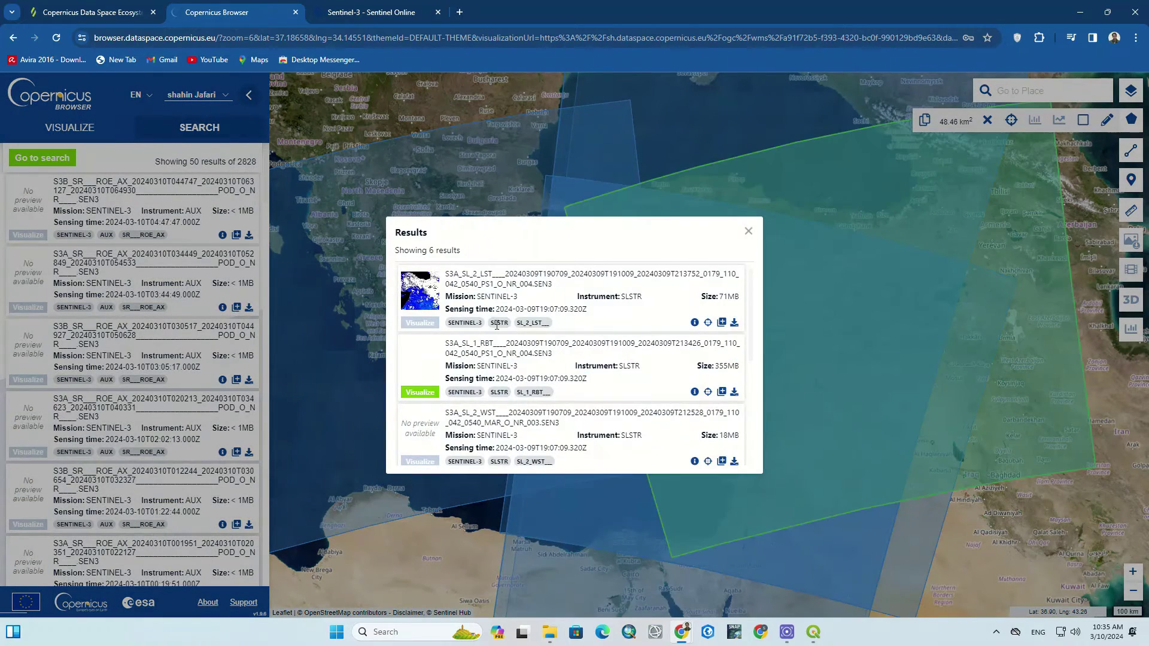
scroll(495, 325, "down", 1)
scroll(494, 326, "down", 3)
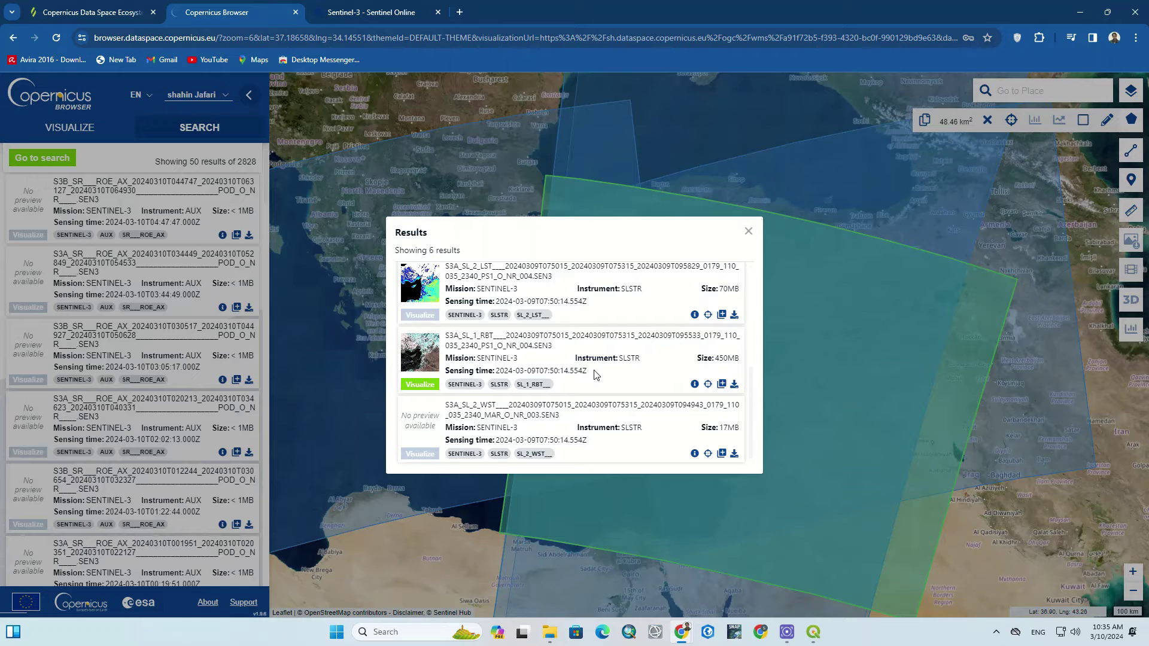
left_click(429, 384)
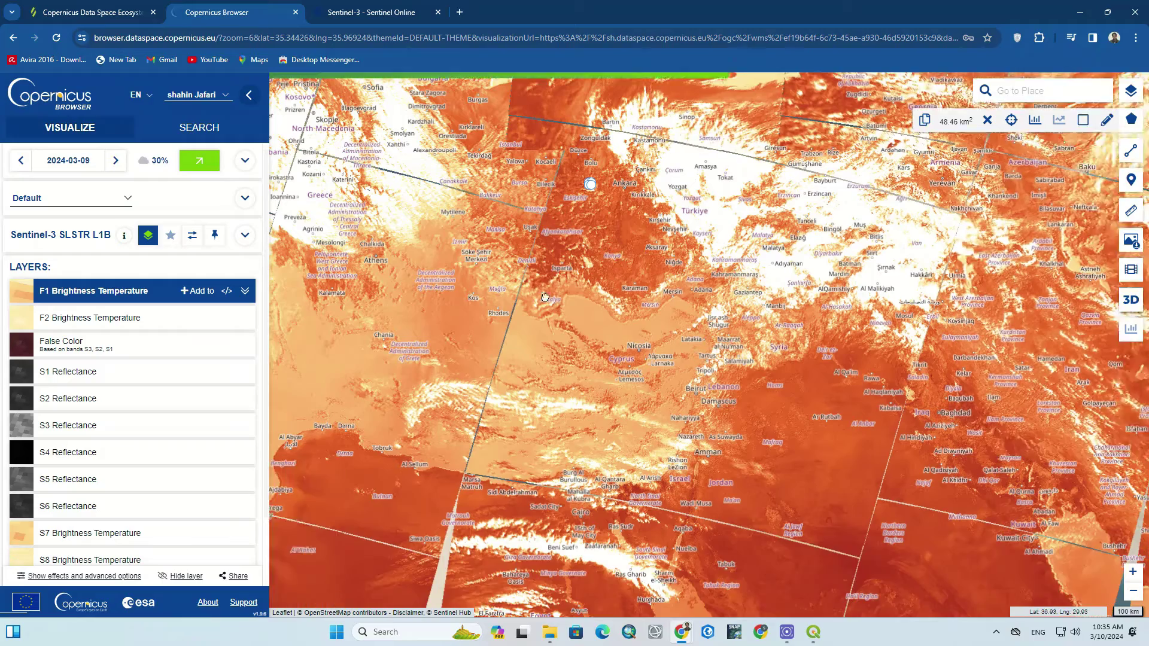
left_click_drag(555, 307, 601, 419)
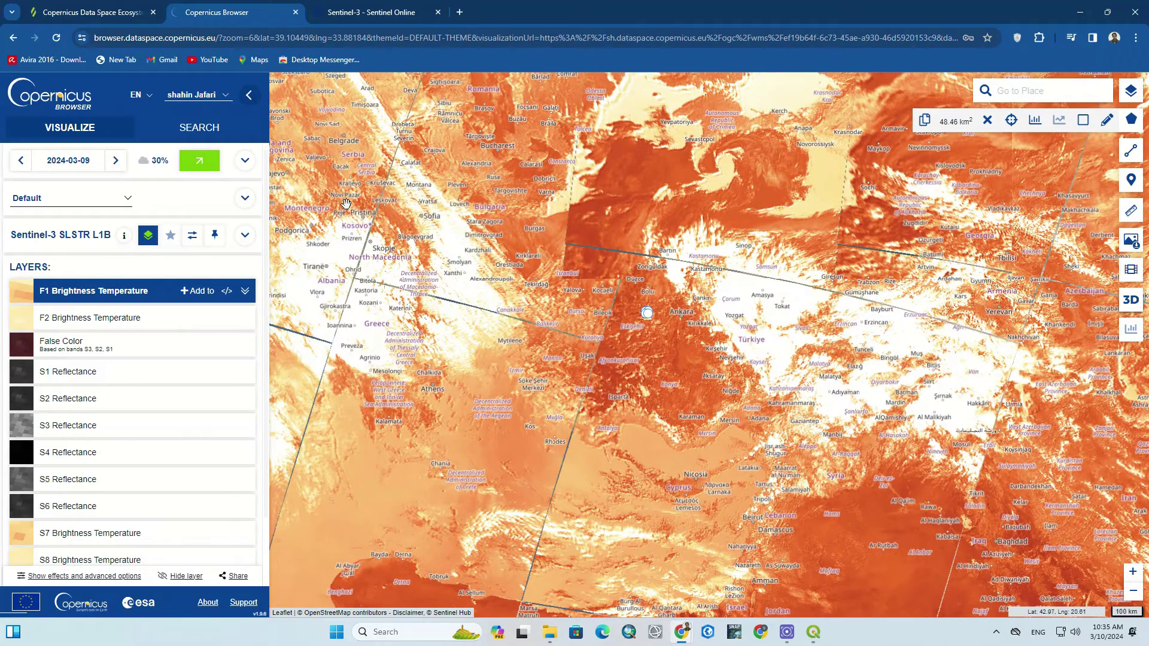
- Return to the search results and download the S3A SLSTR SL_1_RBT product sensed on 2024-03-09 at 07:50 covering the drawn area
left_click(207, 132)
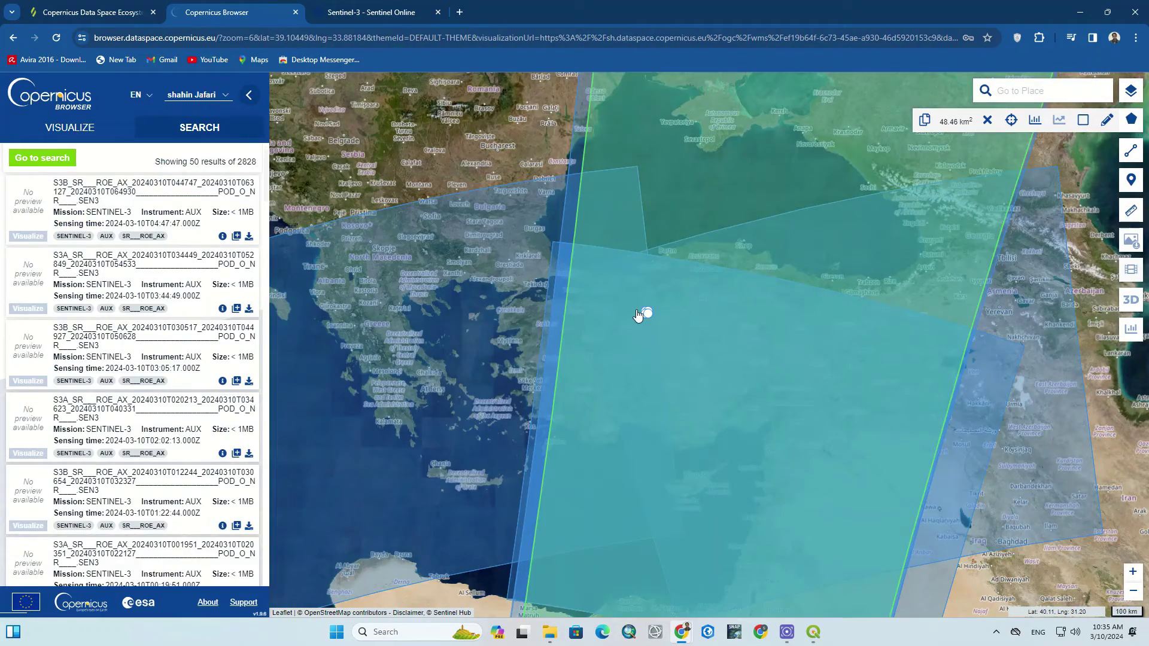
left_click(637, 310)
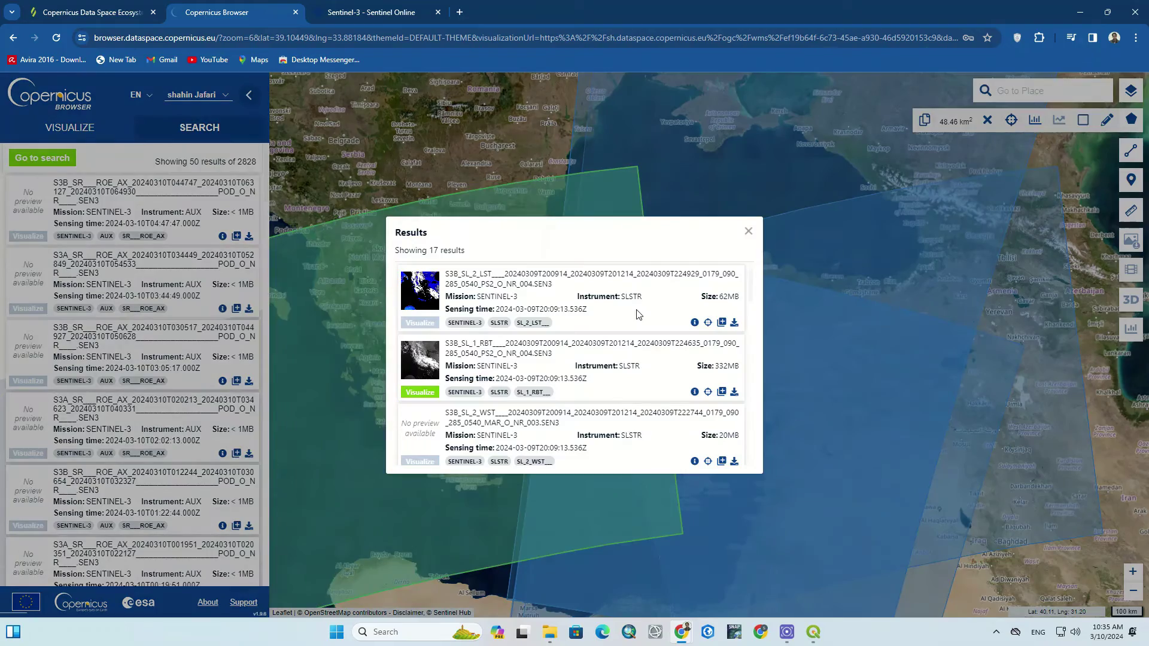
scroll(634, 314, "down", 5)
scroll(632, 316, "down", 2)
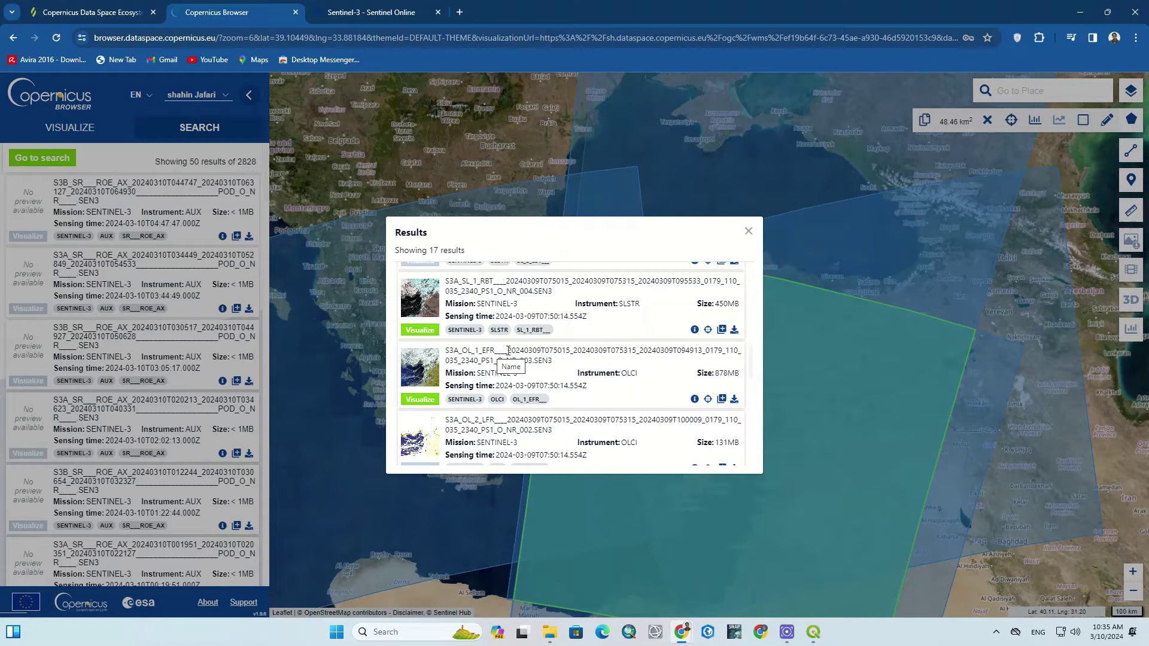
scroll(509, 350, "up", 1)
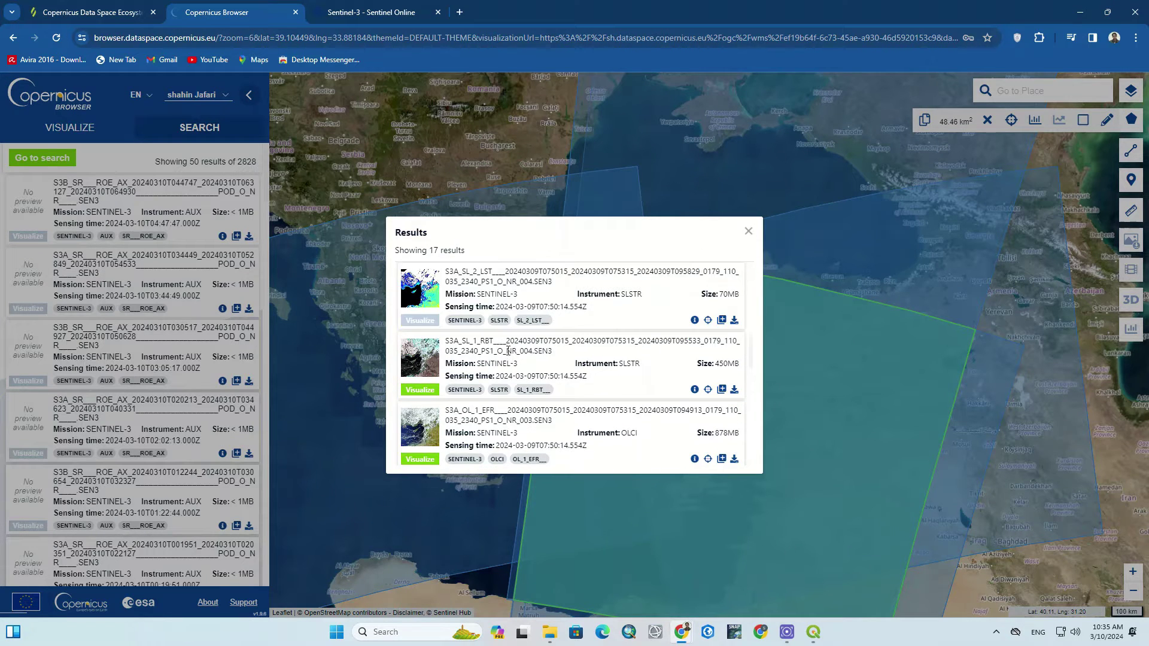
left_click(734, 391)
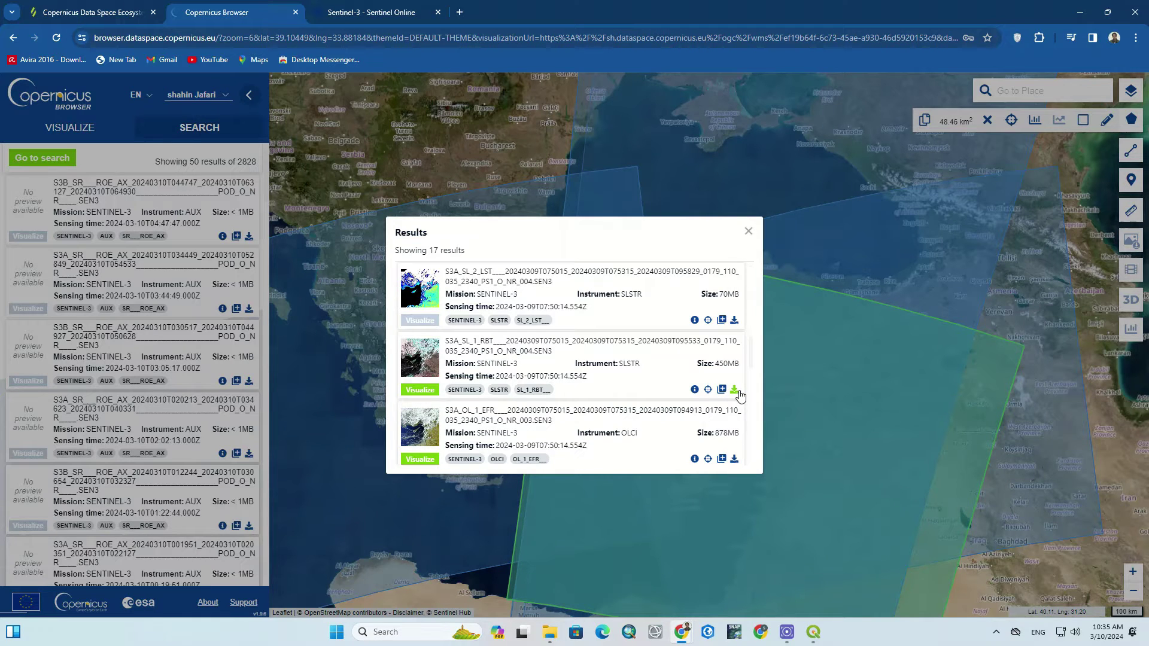
- Download the S3A SLSTR SL_2_LST product sensed on 2024-03-09 at 19:07, and close the footprint's product list
scroll(740, 395, "down", 5)
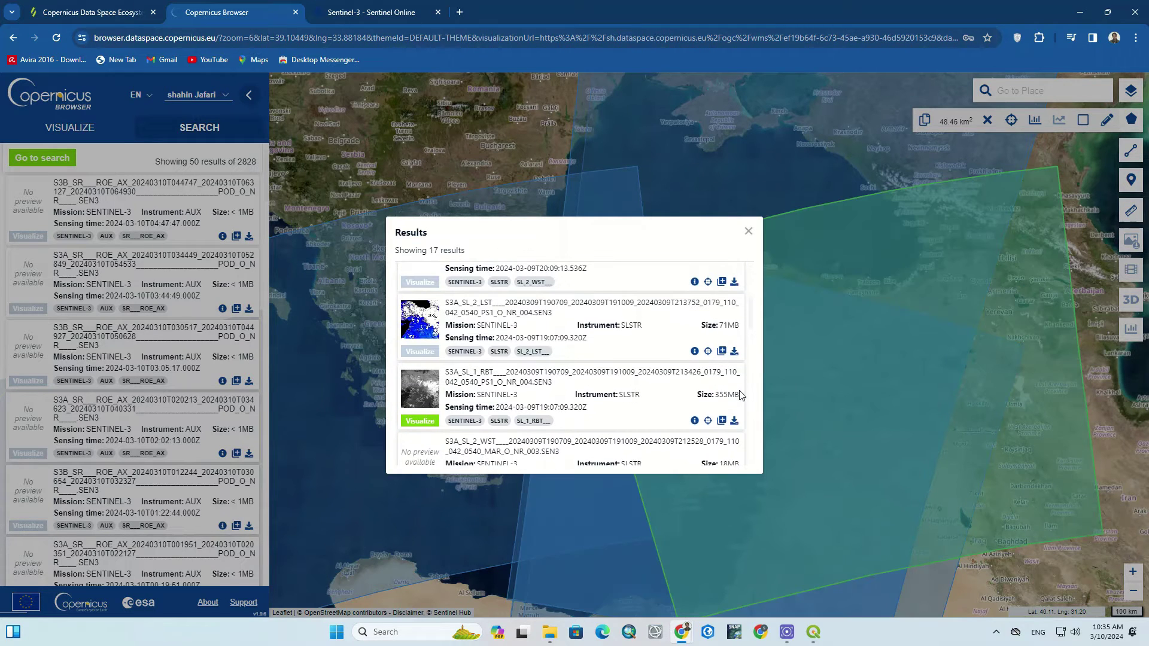
left_click(734, 352)
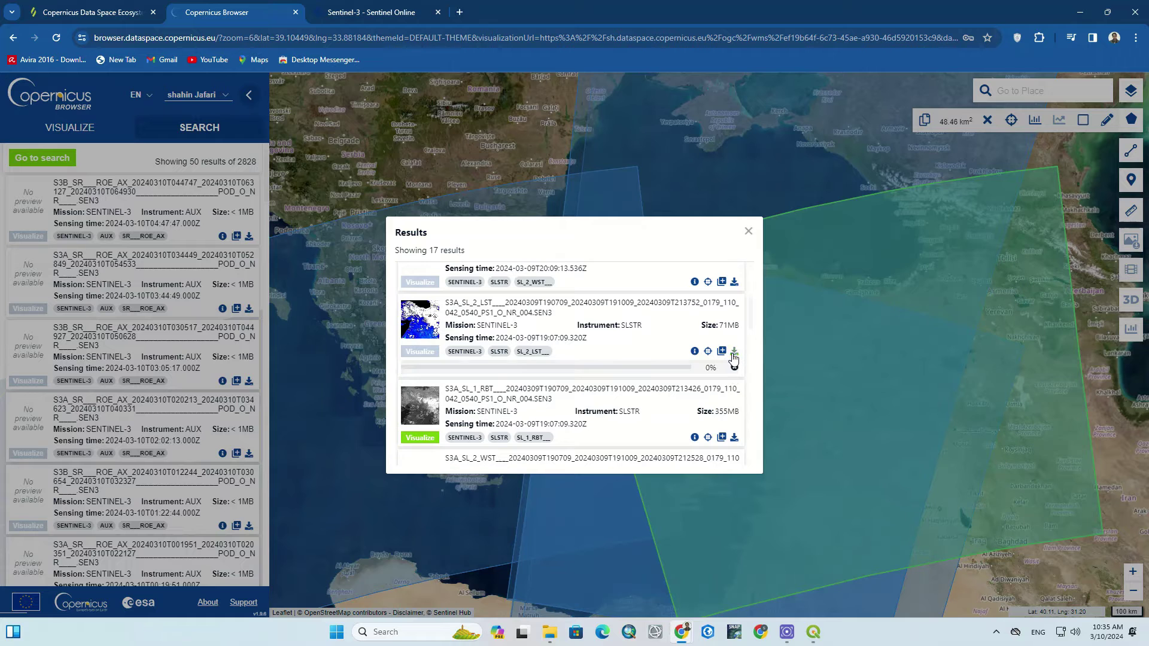
scroll(734, 358, "down", 5)
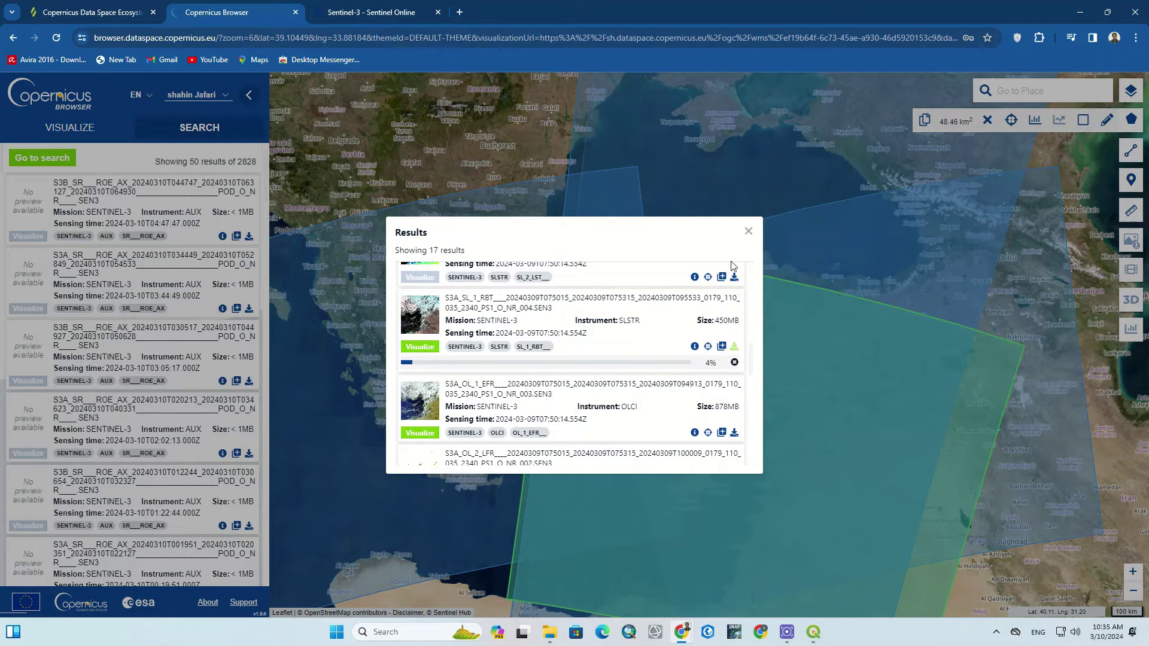
left_click(748, 231)
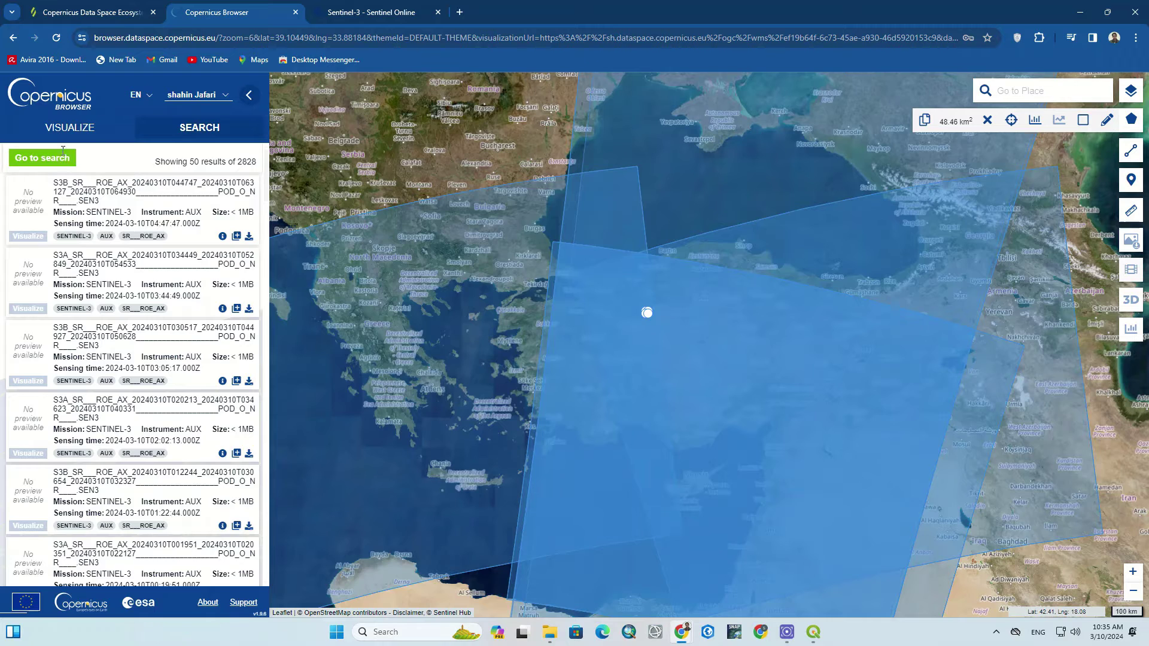
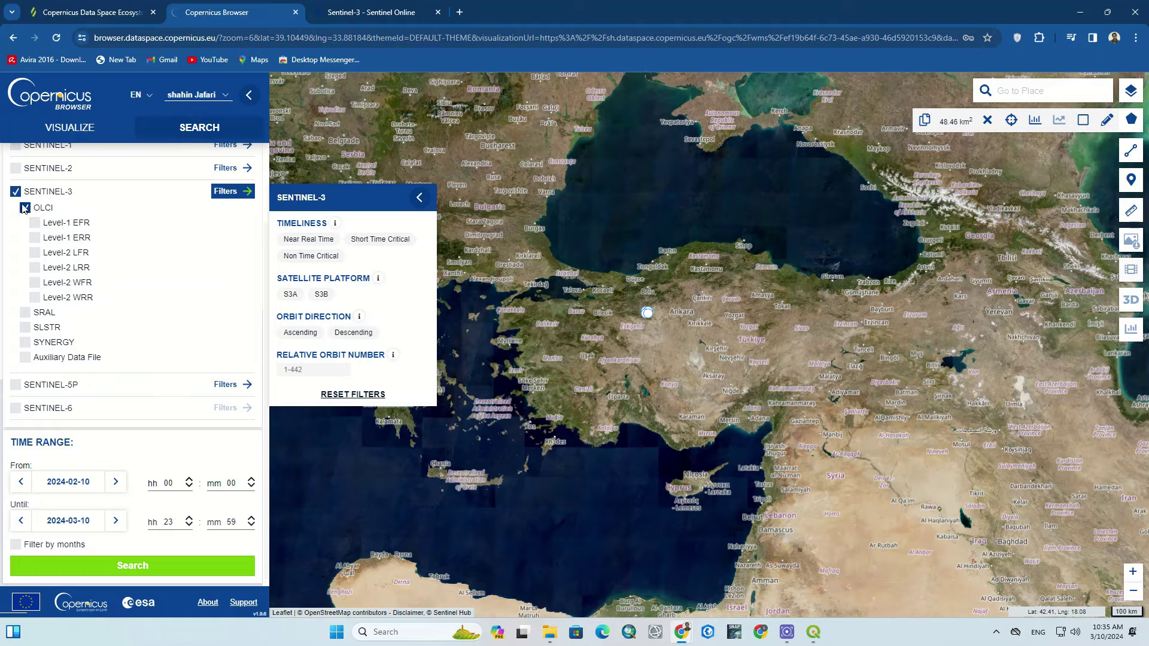
- Examine the product types offered under SENTINEL-3's SRAL, SLSTR, SYNERGY and Auxiliary Data File options, leaving each one unselected
left_click(26, 313)
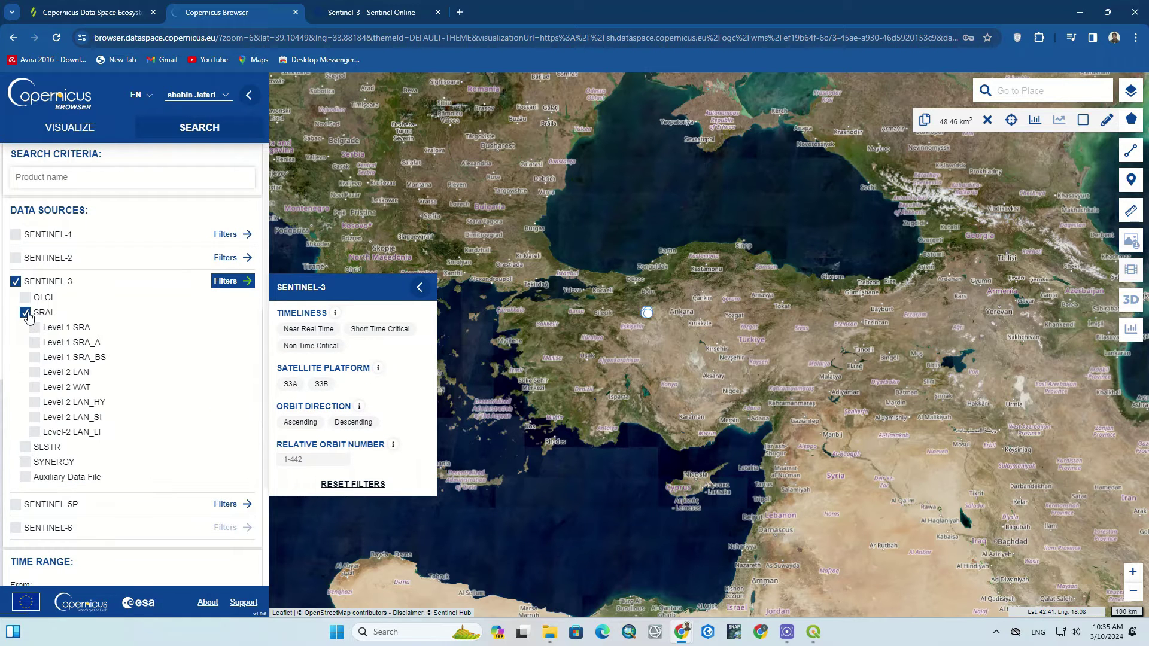
left_click(25, 313)
left_click(25, 328)
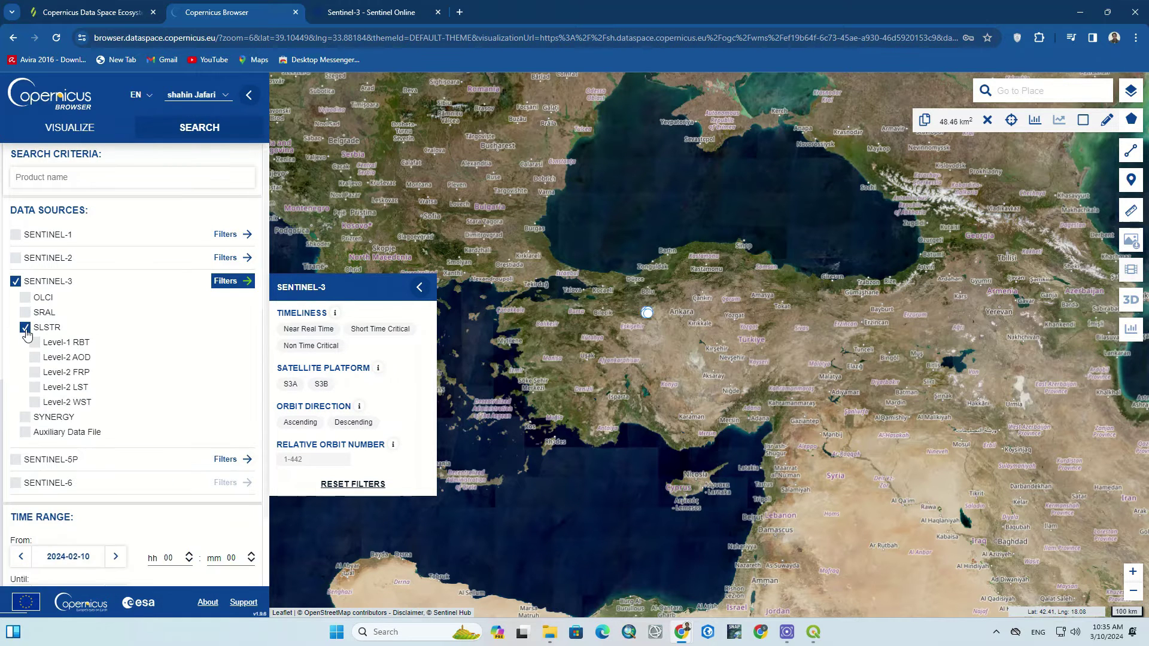
left_click(25, 328)
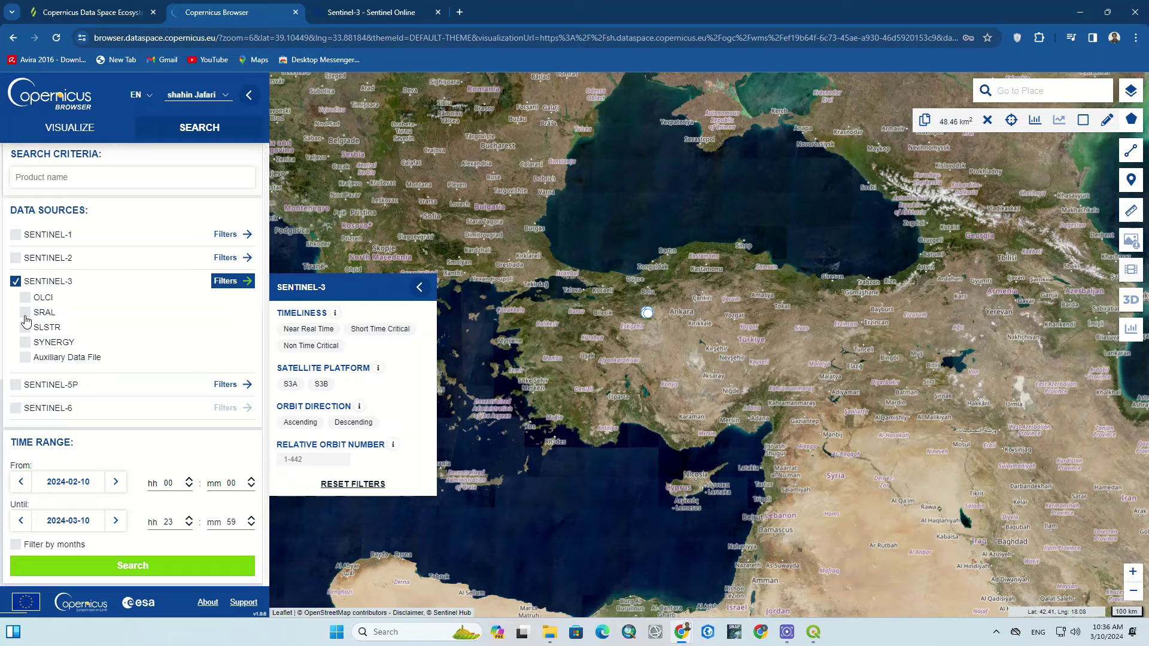
left_click(25, 342)
left_click(25, 343)
left_click(25, 358)
left_click(25, 358)
left_click(25, 312)
left_click(25, 313)
- Search for SLSTR products limited to Level-2 AOD and Level-2 LST over the drawn area
left_click(25, 328)
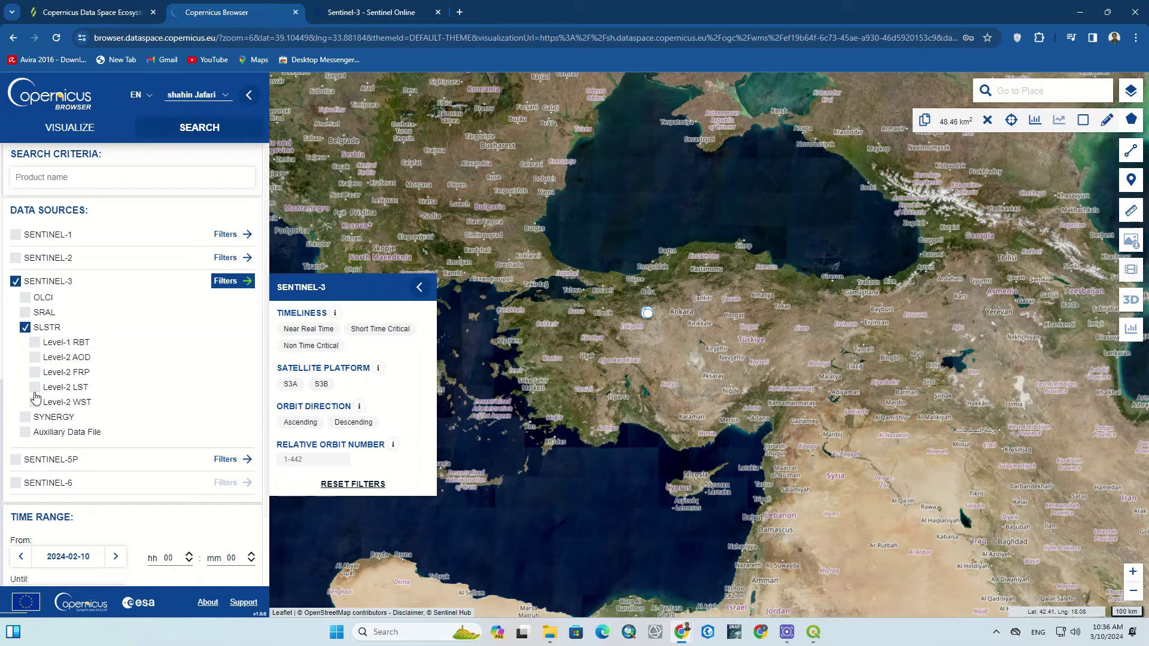
left_click(34, 357)
left_click(34, 388)
scroll(200, 551, "down", 2)
left_click(183, 567)
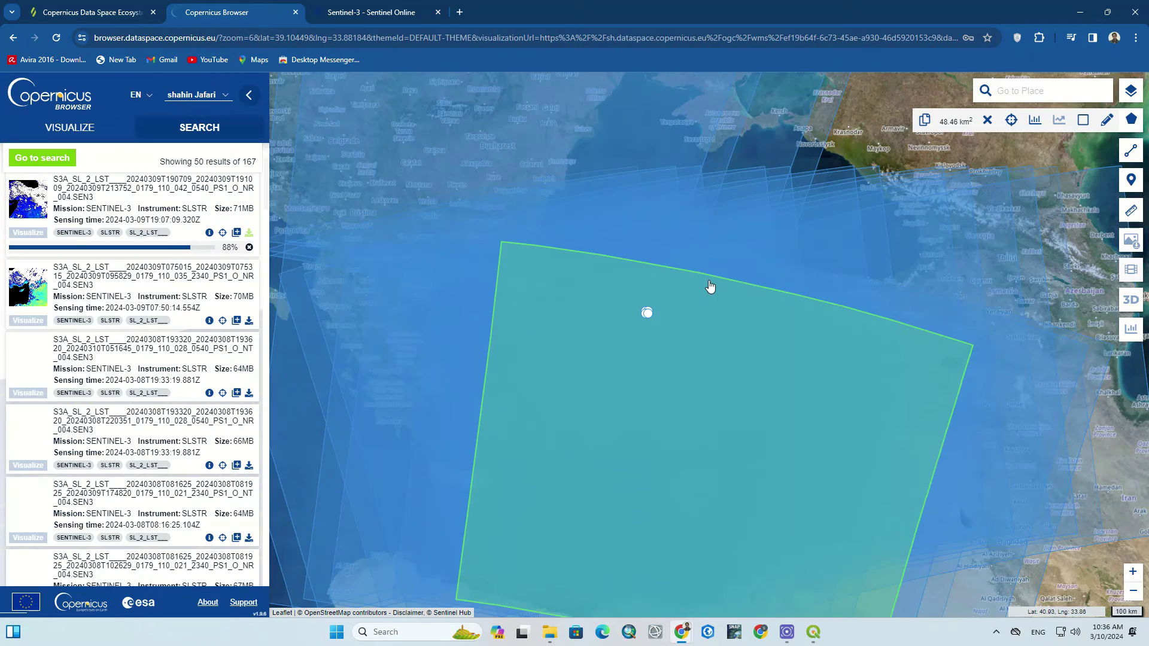
- Browse the found SL_2_LST products and start downloading the S3A product sensed on 2024-03-08 at 19:33 from a footprint's list
scroll(698, 277, "up", 1)
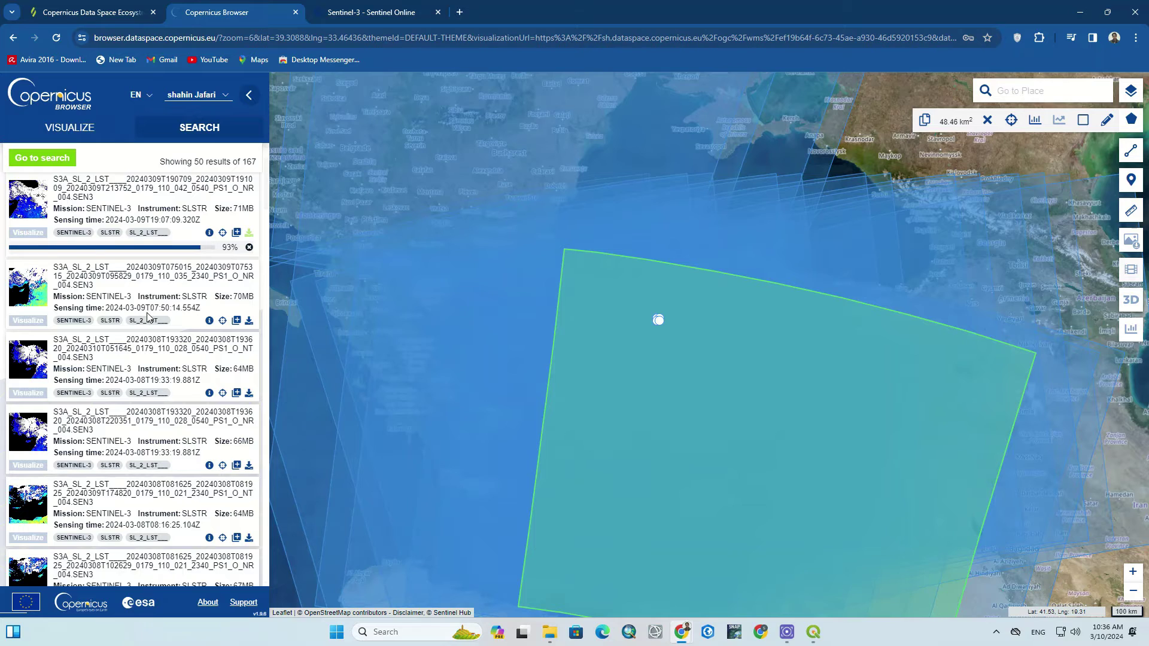
scroll(149, 317, "down", 8)
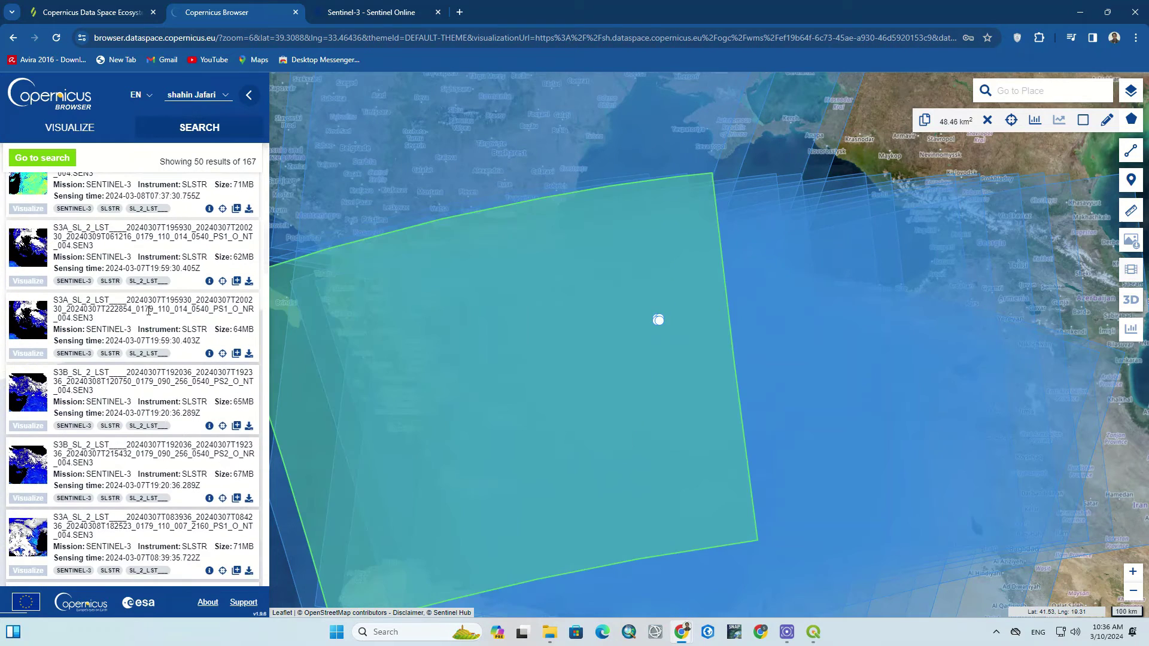
scroll(149, 311, "down", 8)
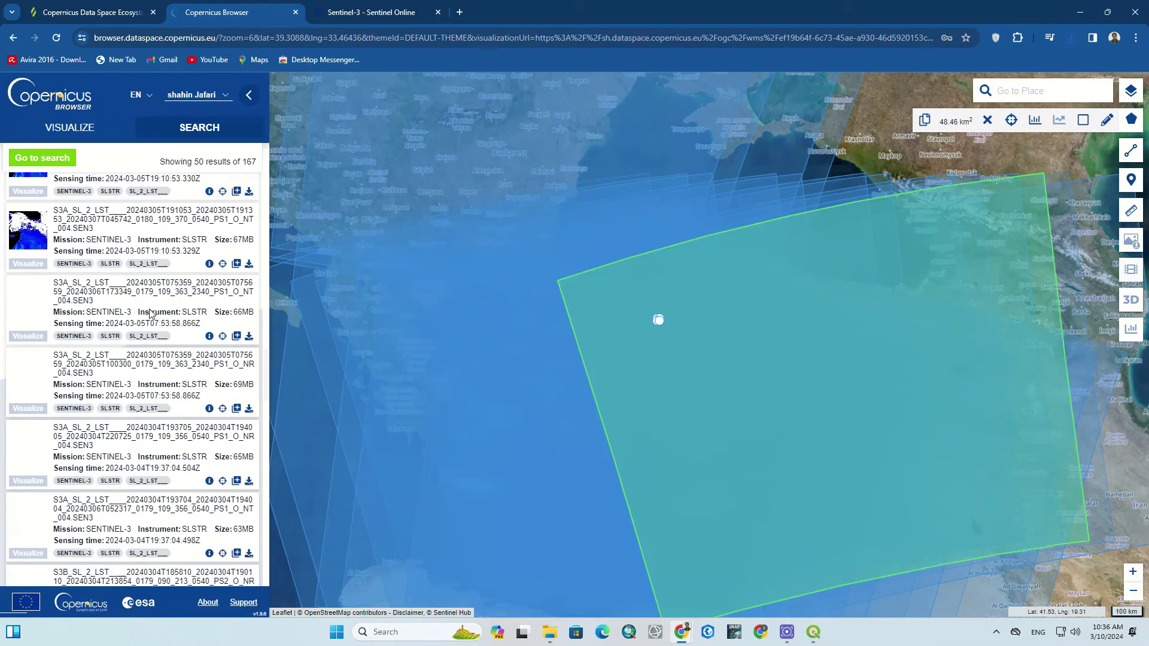
scroll(150, 313, "down", 8)
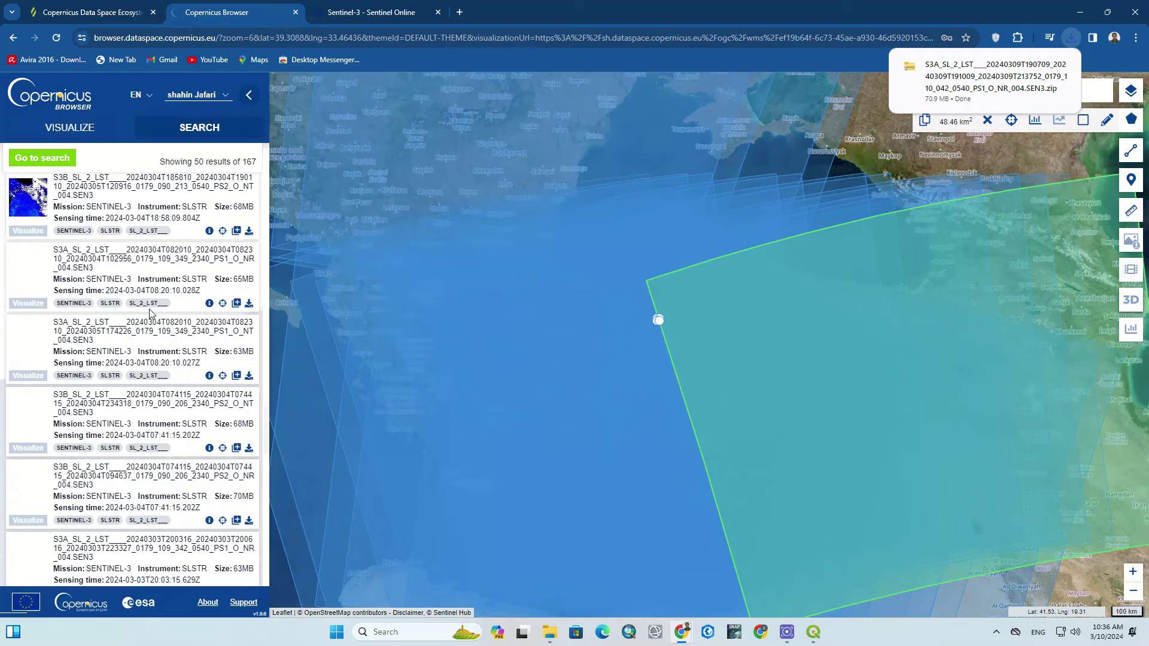
scroll(149, 313, "down", 8)
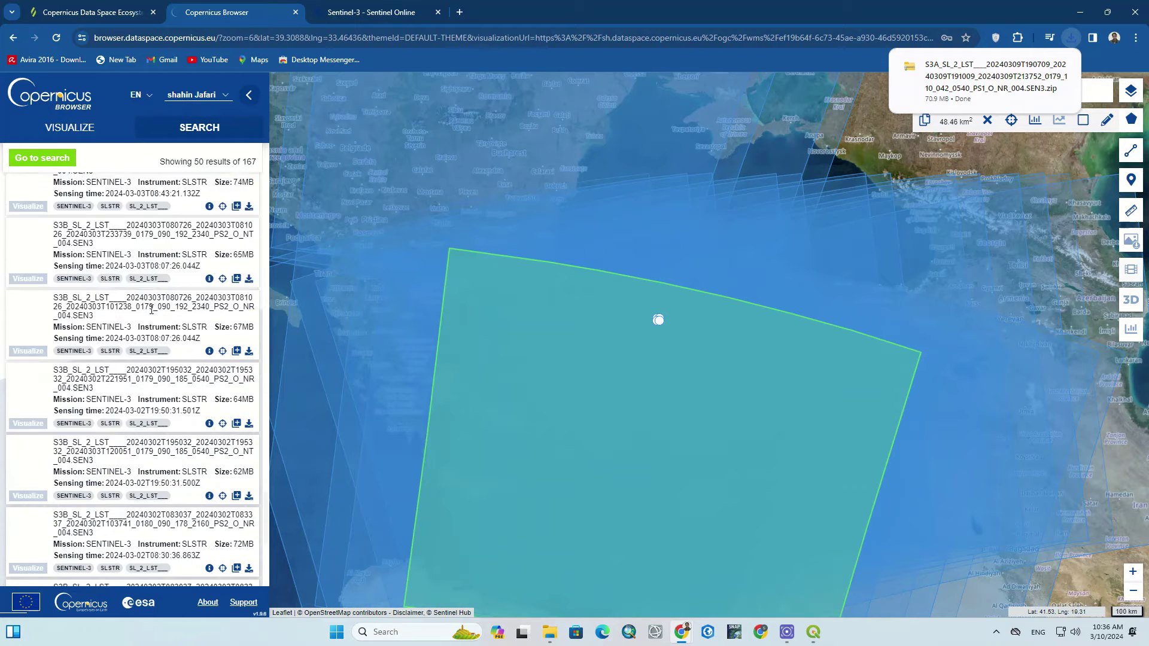
scroll(152, 310, "down", 5)
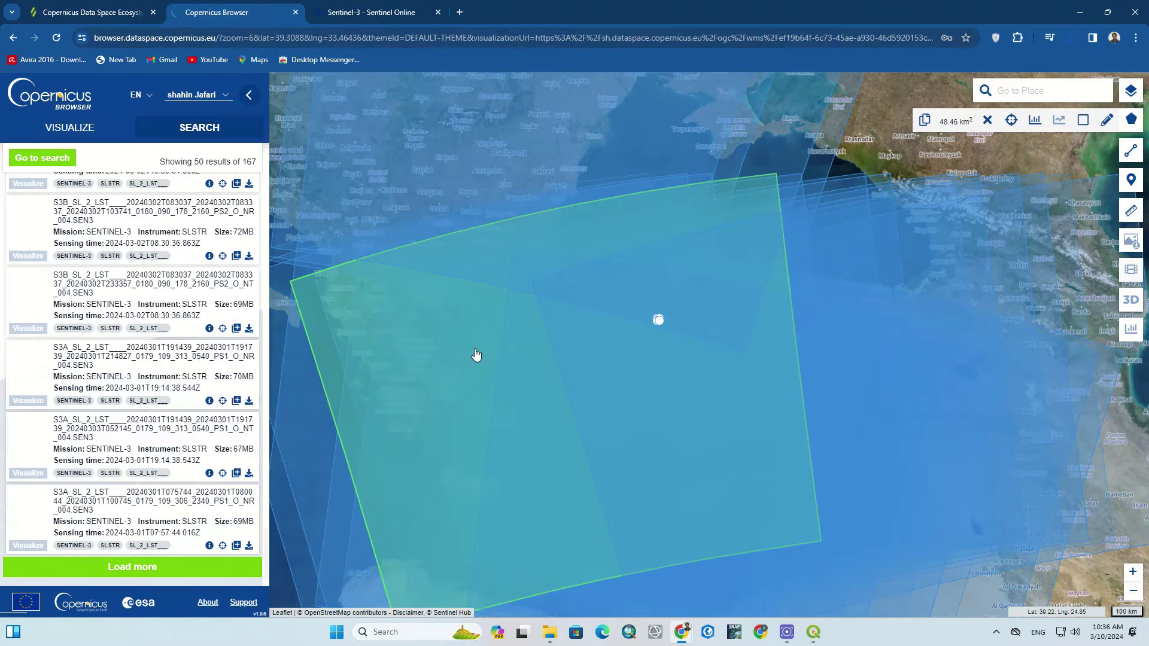
left_click(476, 355)
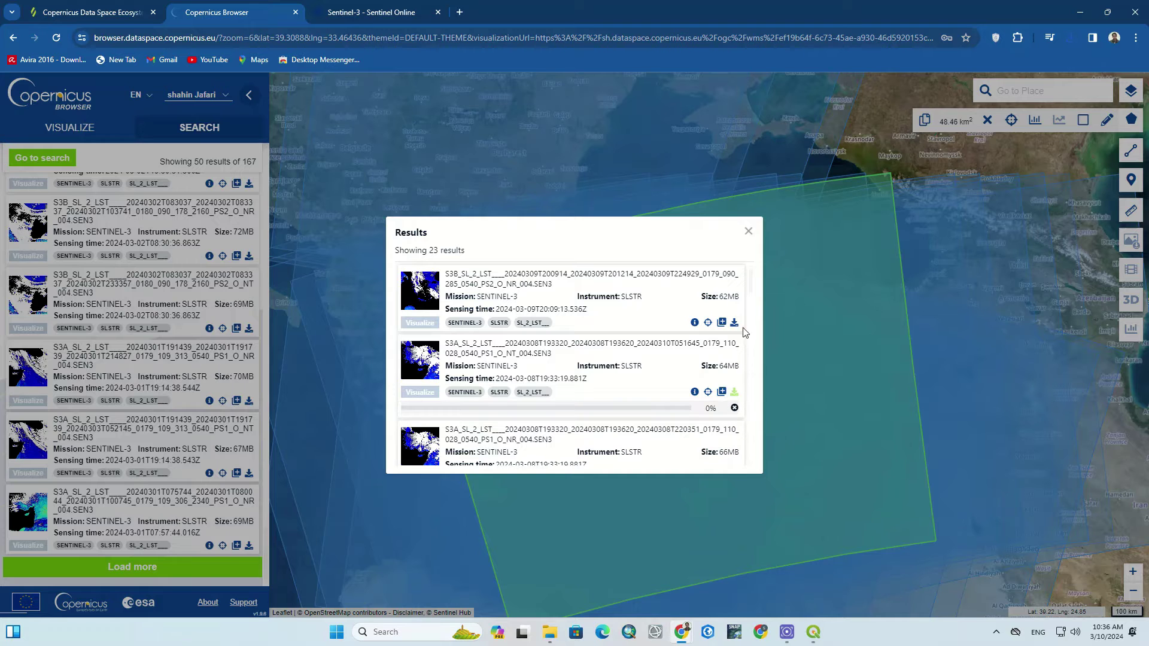
left_click(748, 231)
- Search again with only Level-2 AOD selected under SLSTR
left_click(61, 157)
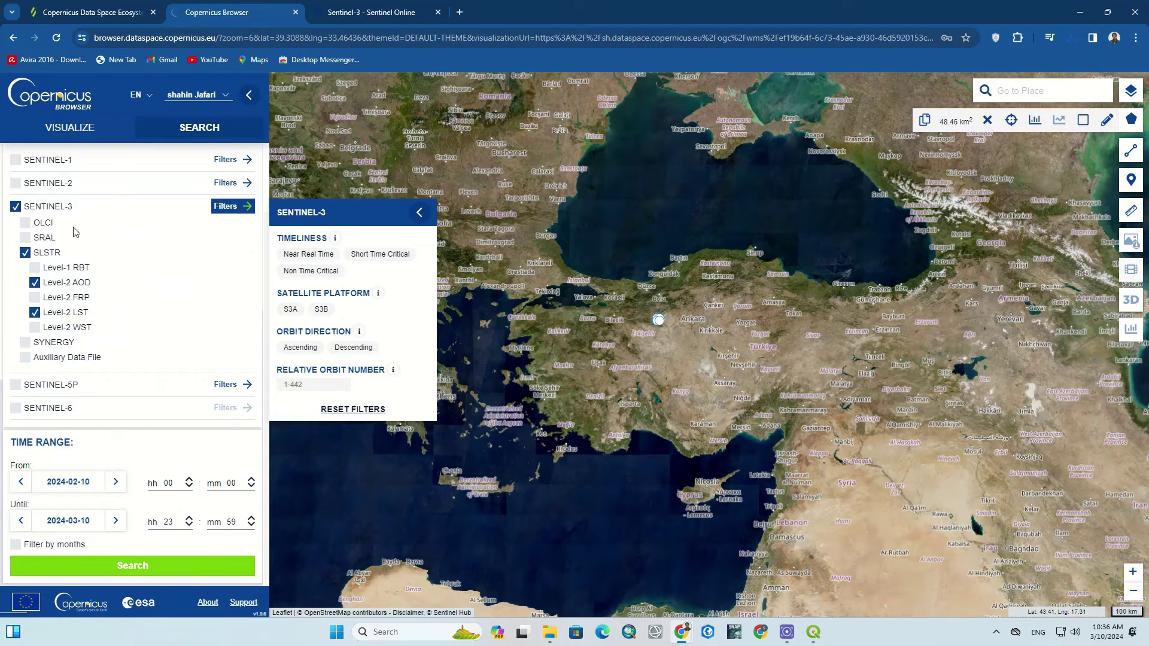
left_click(114, 568)
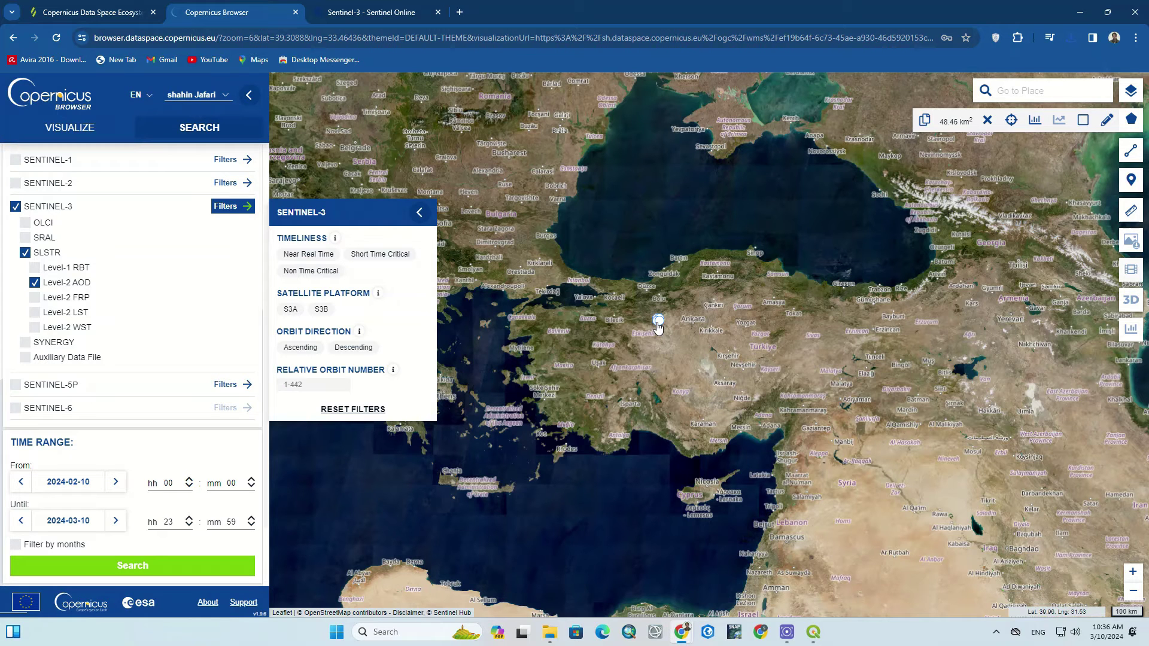
left_click(158, 569)
- Clear the SLSTR selection and check SRAL's product types, leaving SRAL unselected
left_click(26, 253)
left_click(25, 238)
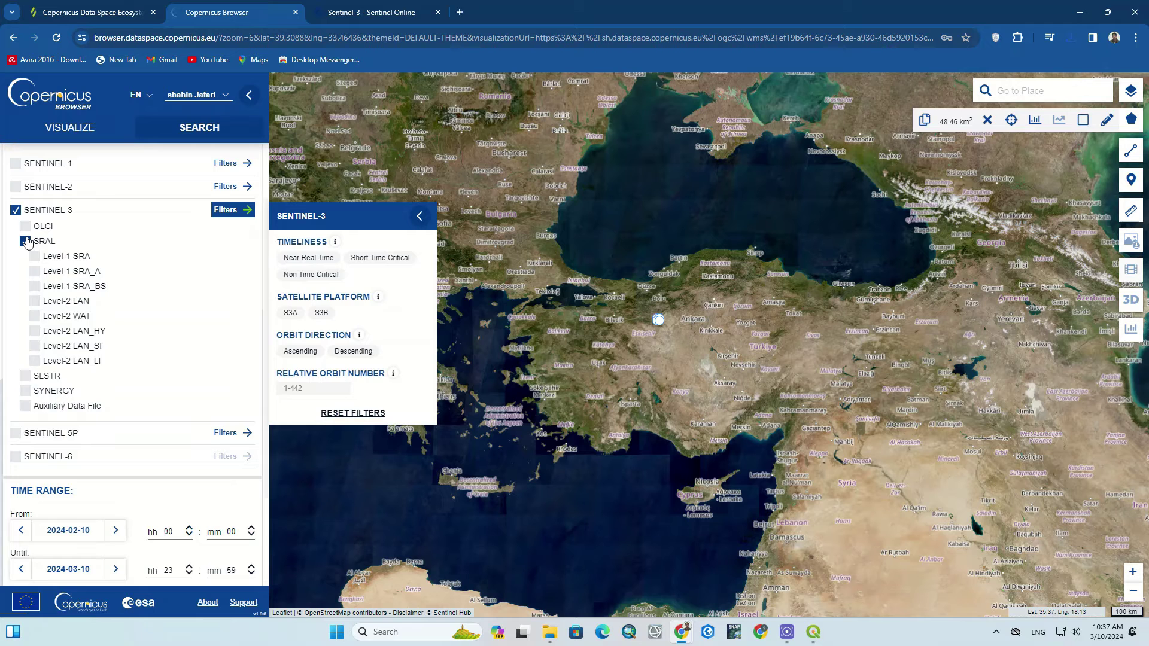
left_click(25, 241)
- Show the downloaded S3A_SL_2_LST archive in the Downloads folder, with QGIS visible behind the folder window
left_click(1072, 38)
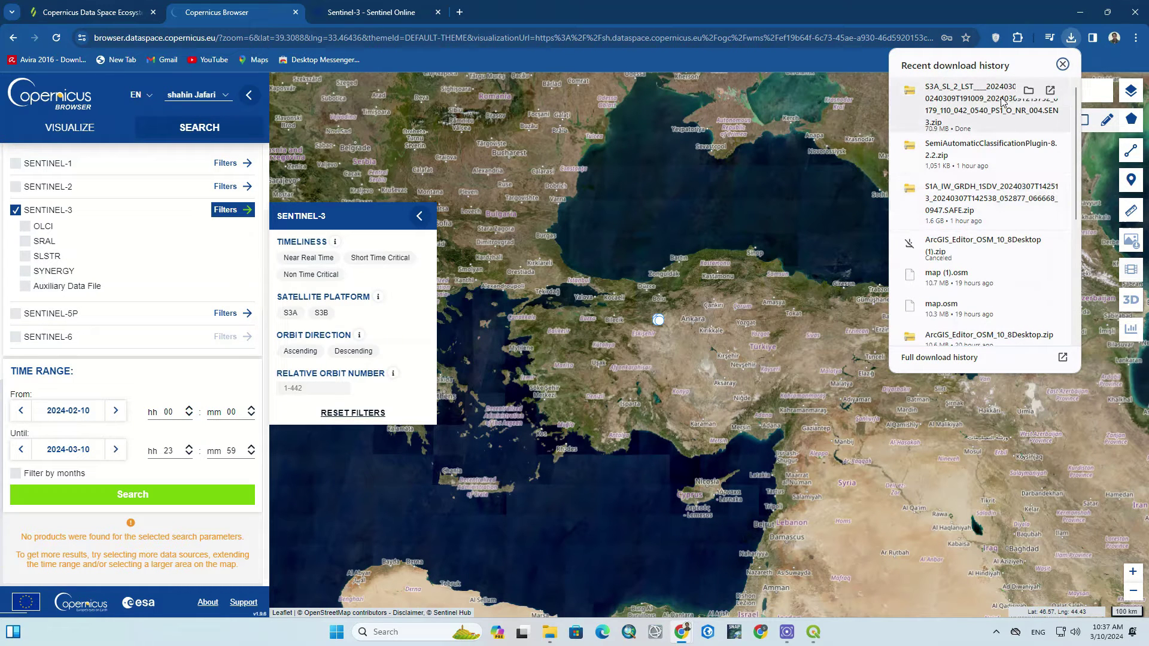
left_click(813, 632)
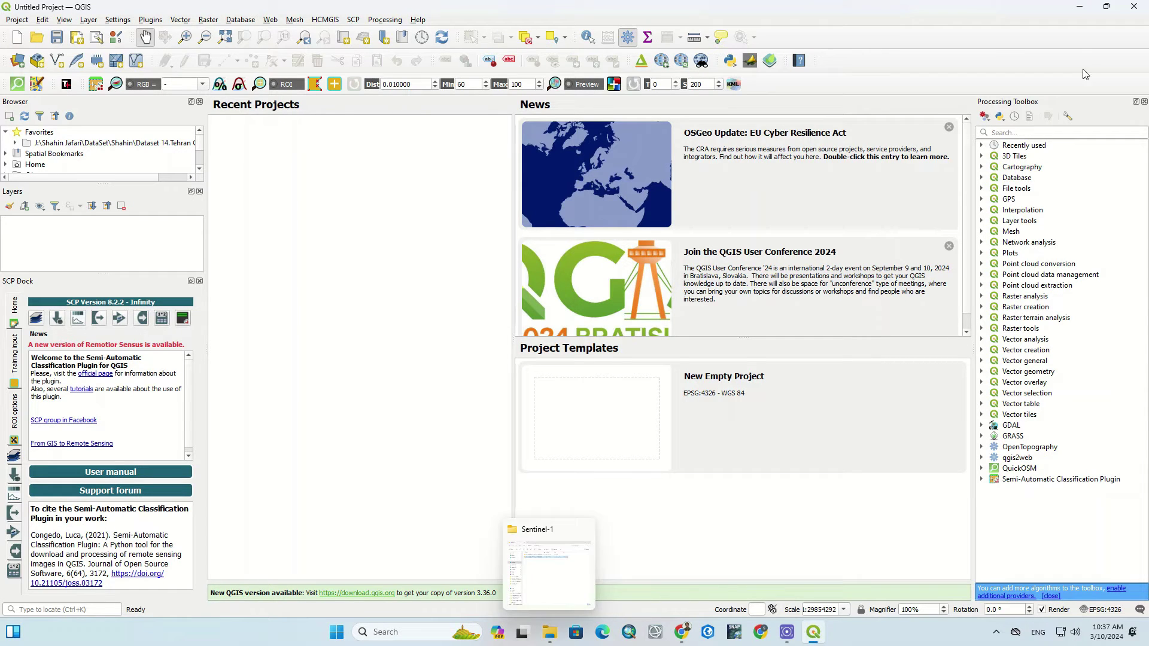
left_click(687, 635)
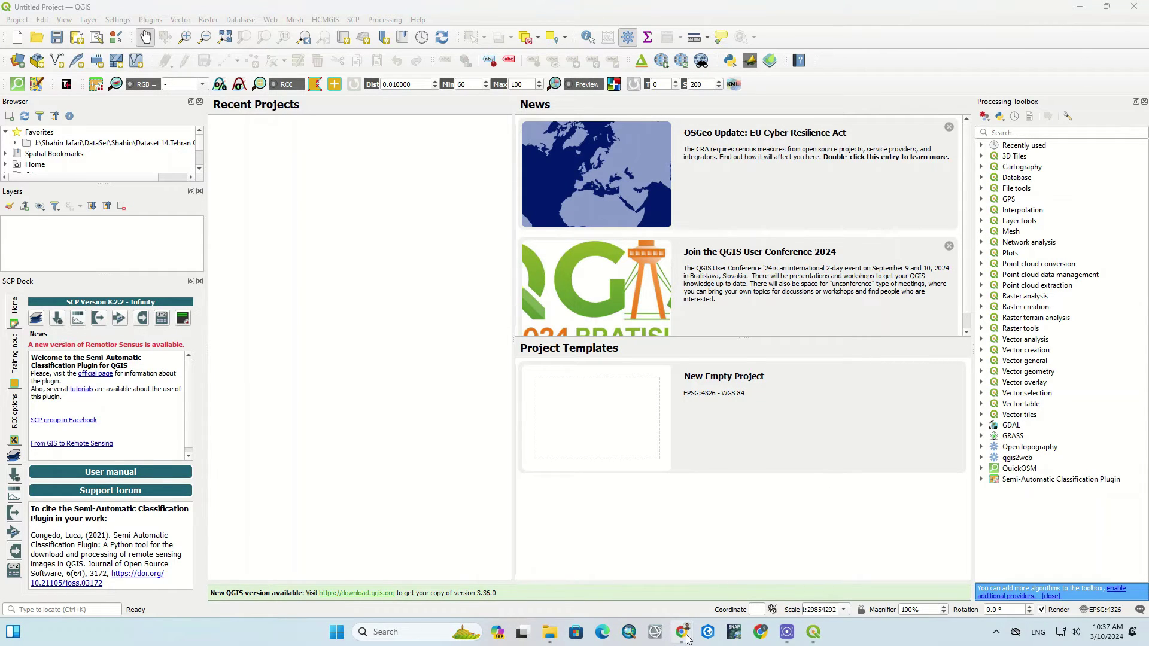
left_click(760, 568)
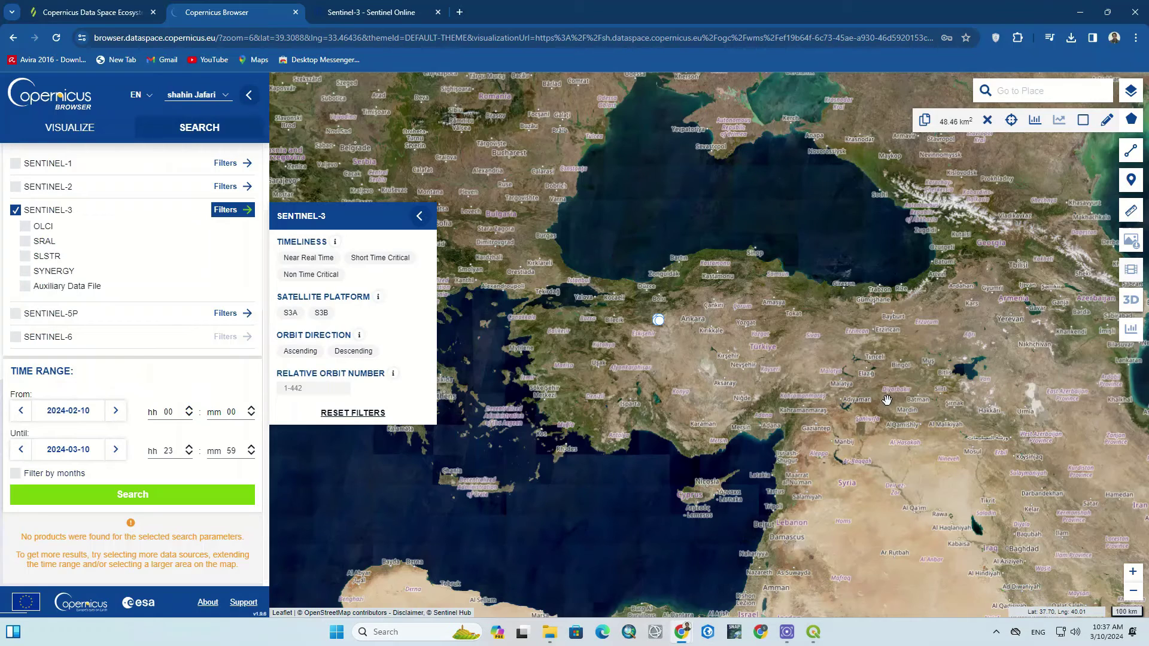
left_click(1072, 38)
left_click(1028, 94)
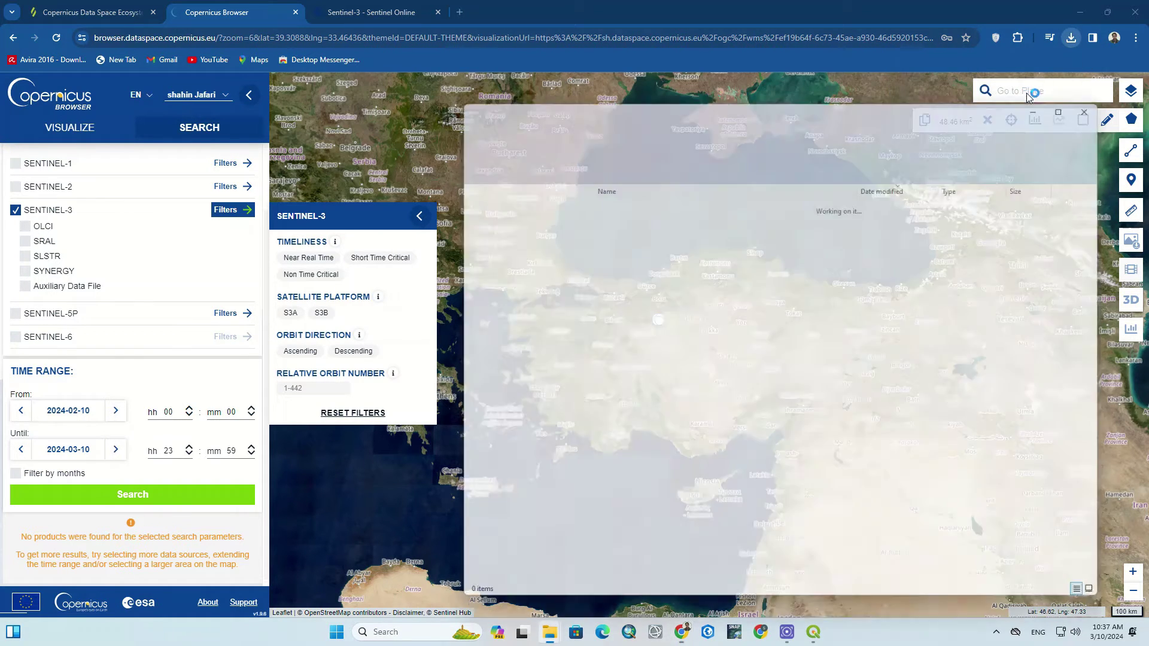
left_click(1080, 12)
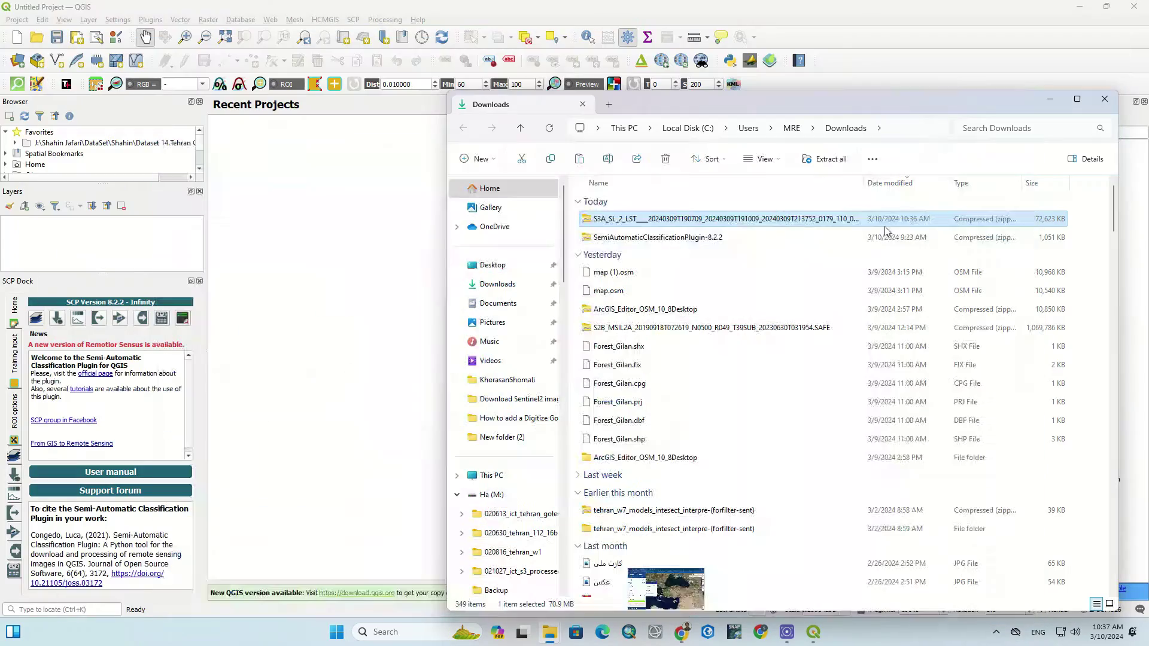
- Load the downloaded S3A_SL_2_LST archive into the empty QGIS project as a raster layer and view it on the map
left_click_drag(759, 221, 364, 290)
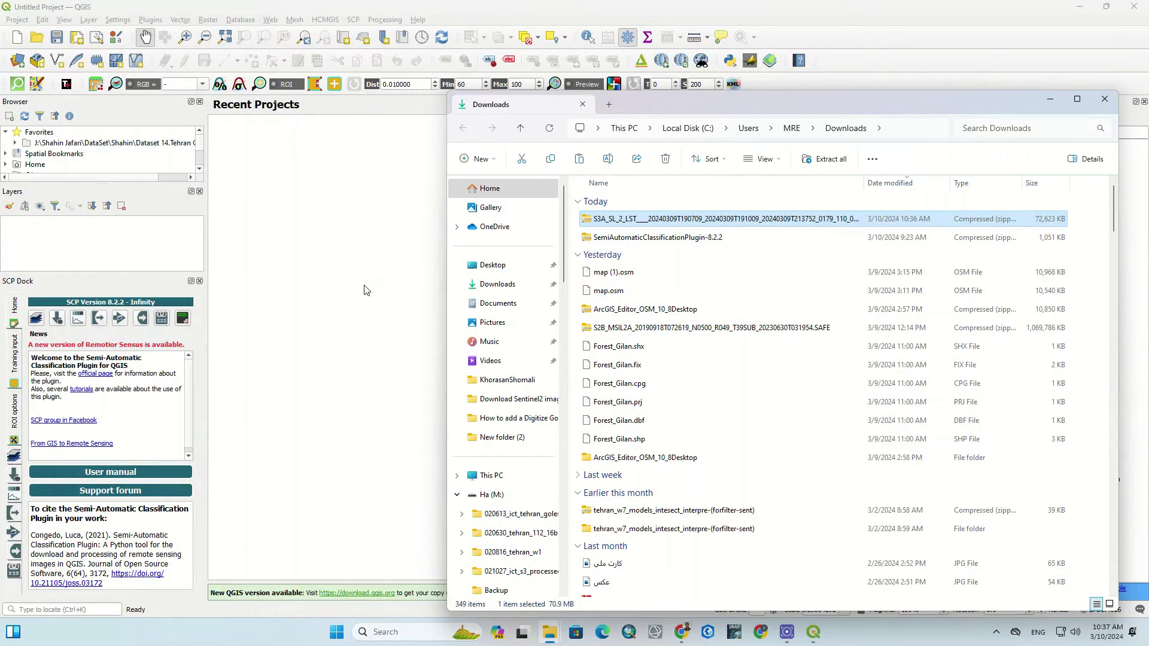
left_click(1050, 105)
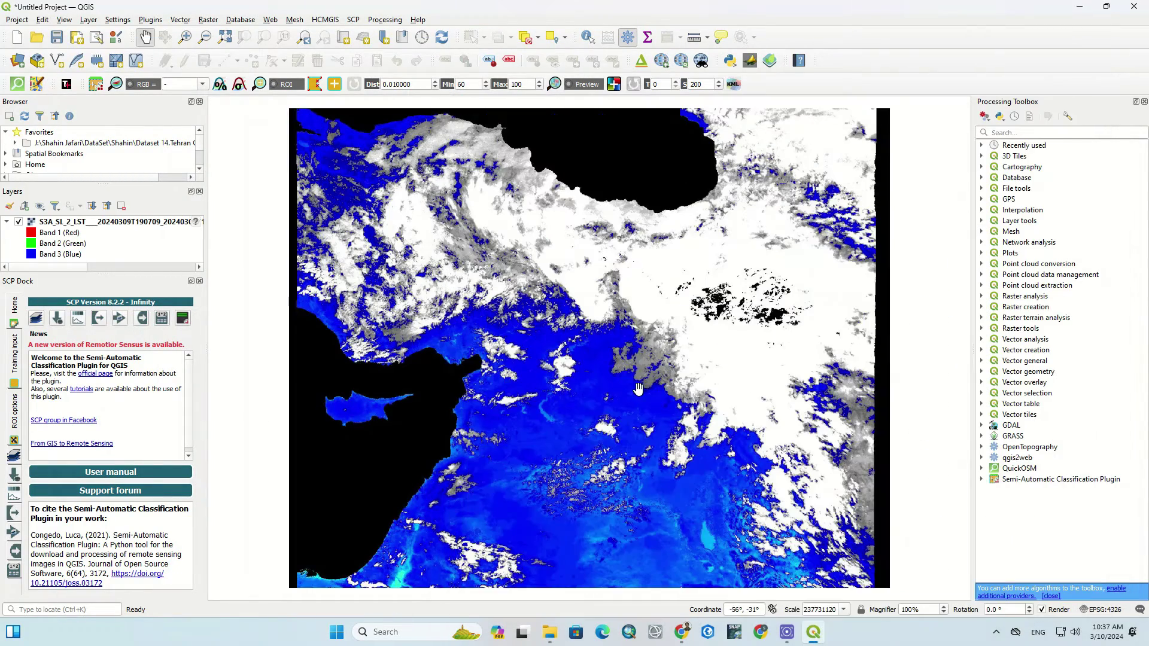
scroll(627, 376, "up", 2)
scroll(627, 375, "down", 3)
- Add a Google basemap to the project with QuickMapServices
left_click(661, 60)
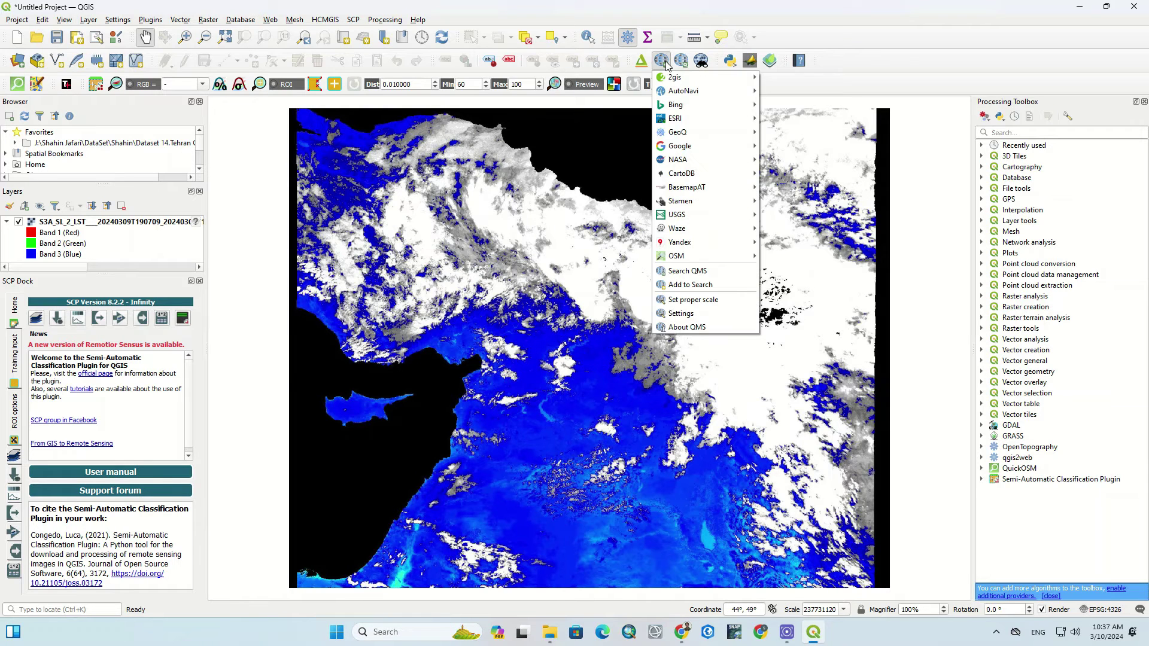
mouse_move(693, 112)
mouse_move(688, 146)
left_click(802, 179)
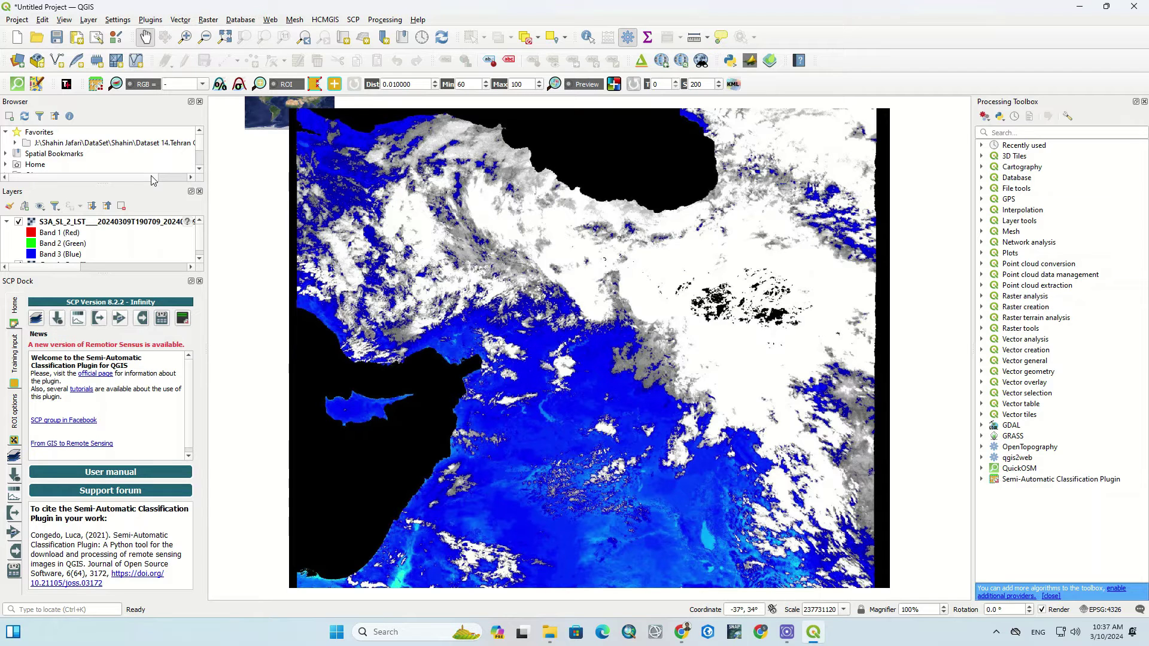
- Remove the Google Satellite layer from the project and close the SCP Dock
scroll(118, 252, "down", 1)
left_click(68, 258)
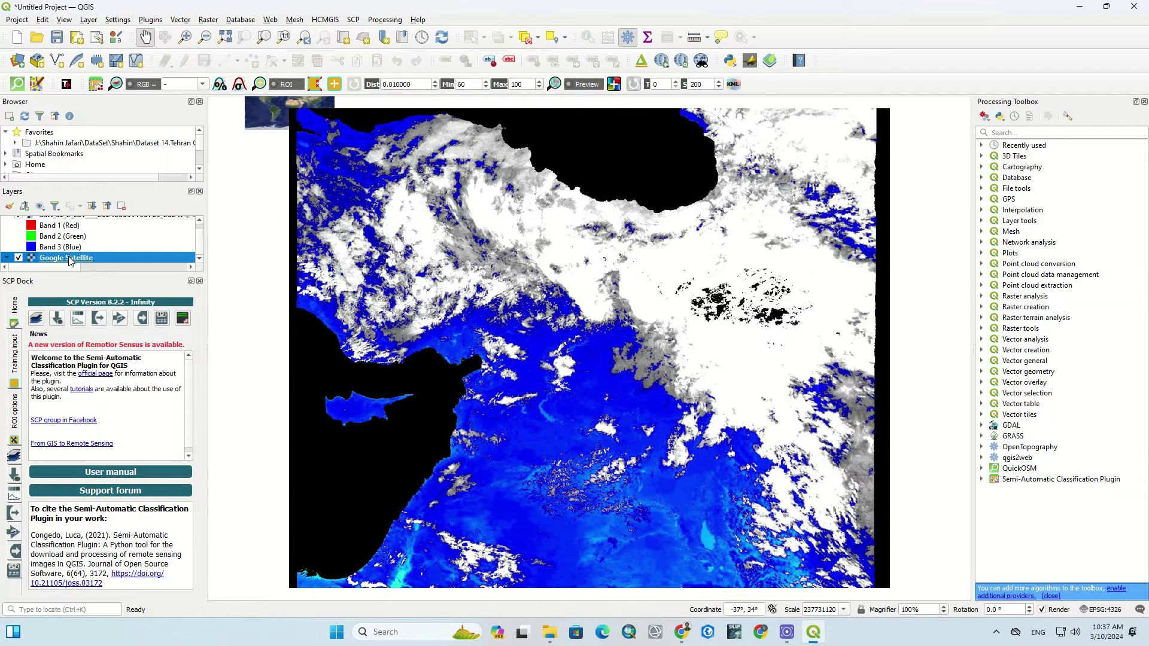
right_click(69, 258)
left_click(109, 373)
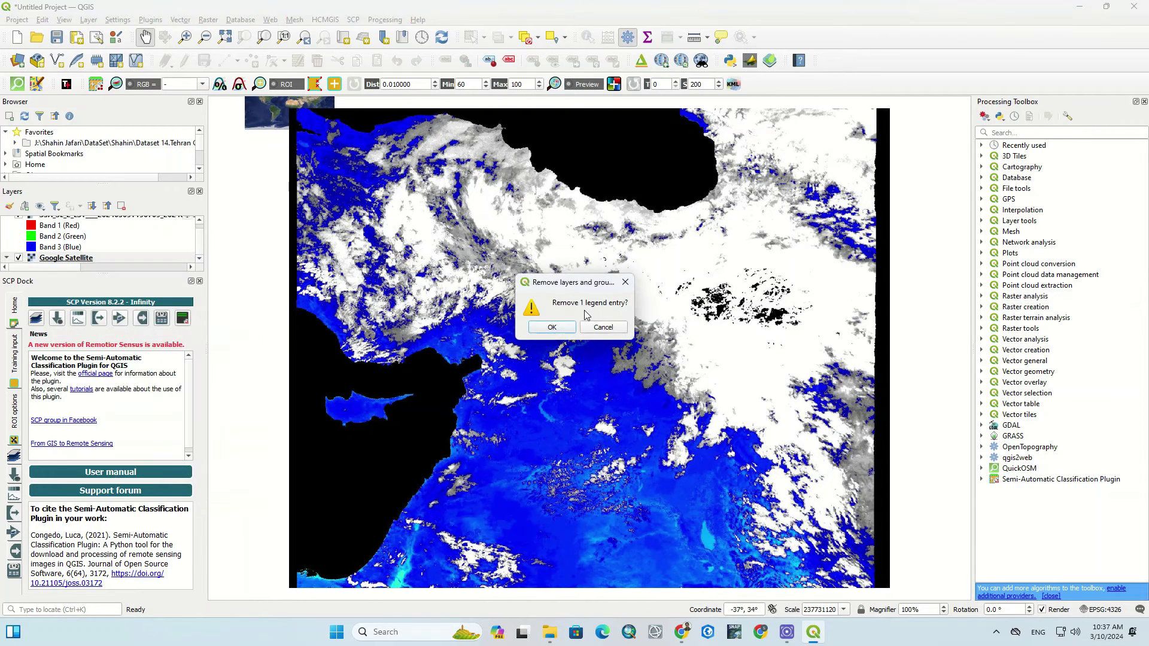
left_click(587, 325)
left_click_drag(569, 292, 554, 286)
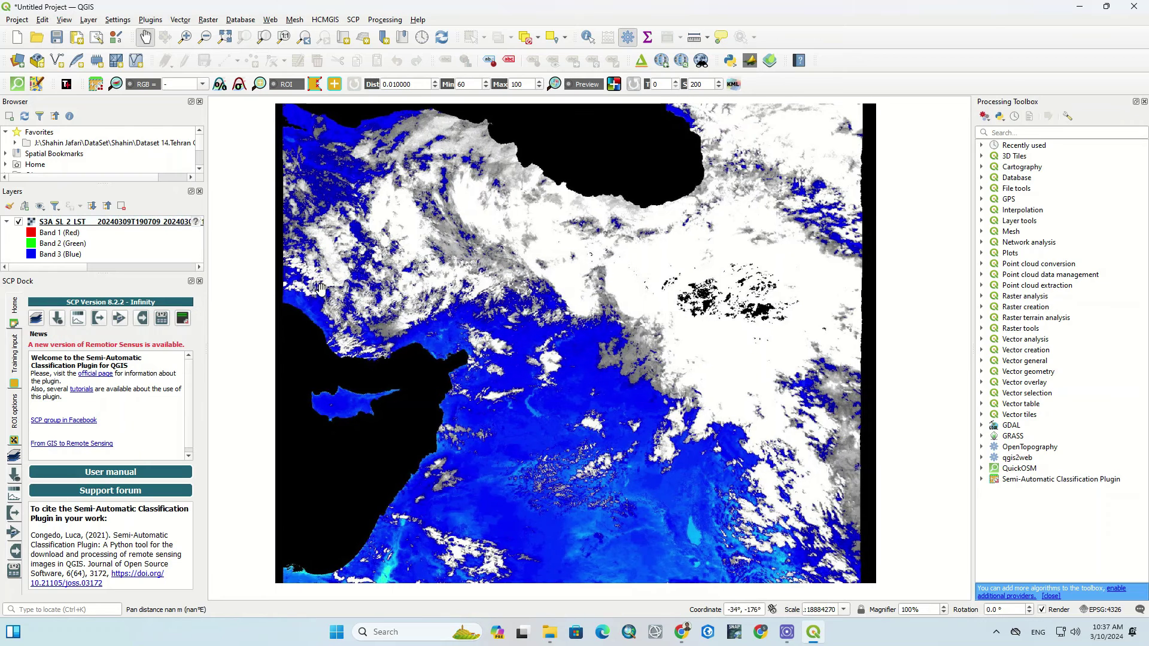
left_click(200, 282)
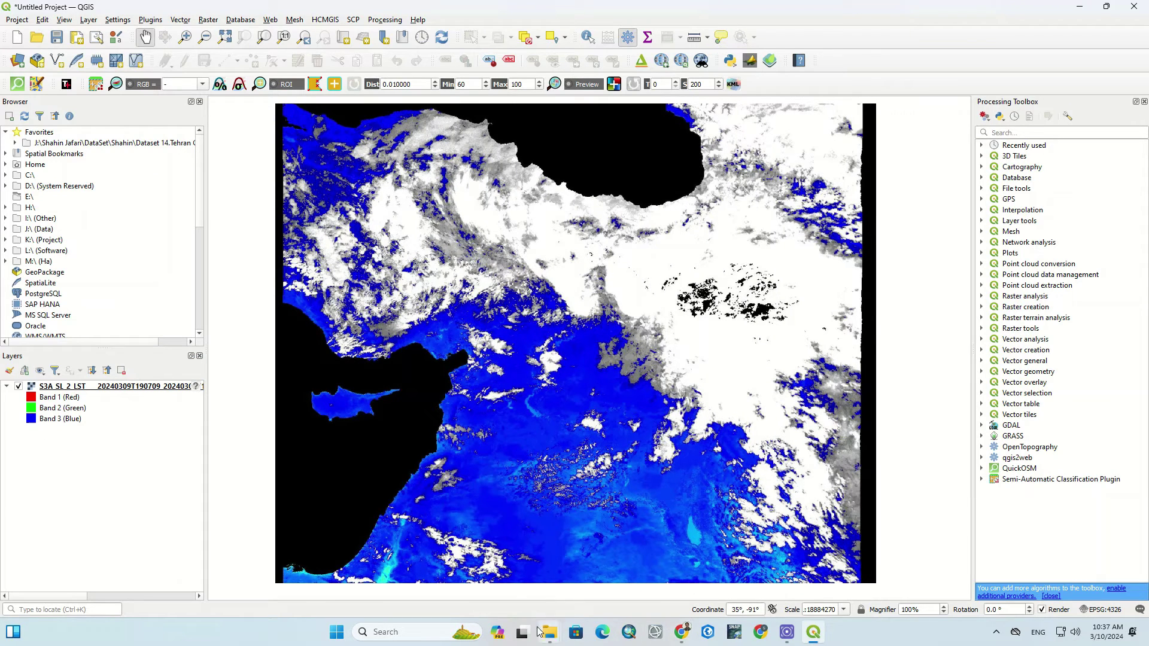
- Check the full file name of the S3A_SL_2_LST archive in the Downloads folder, fitting the name column to its contents
mouse_move(567, 622)
left_click(594, 565)
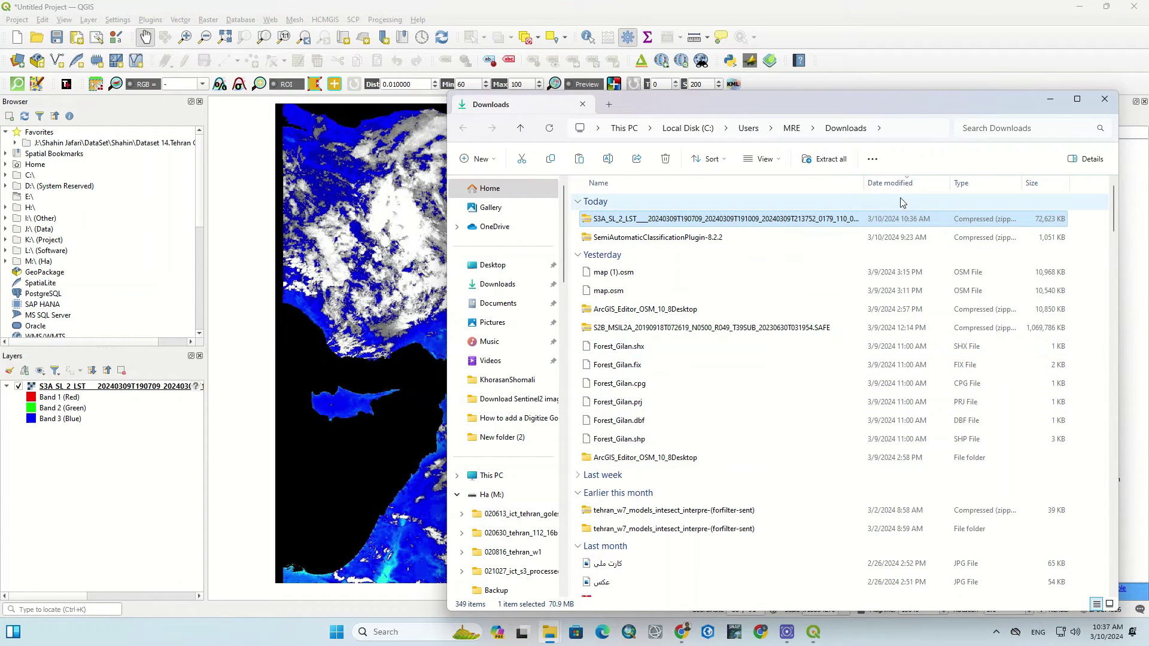
double_click(863, 186)
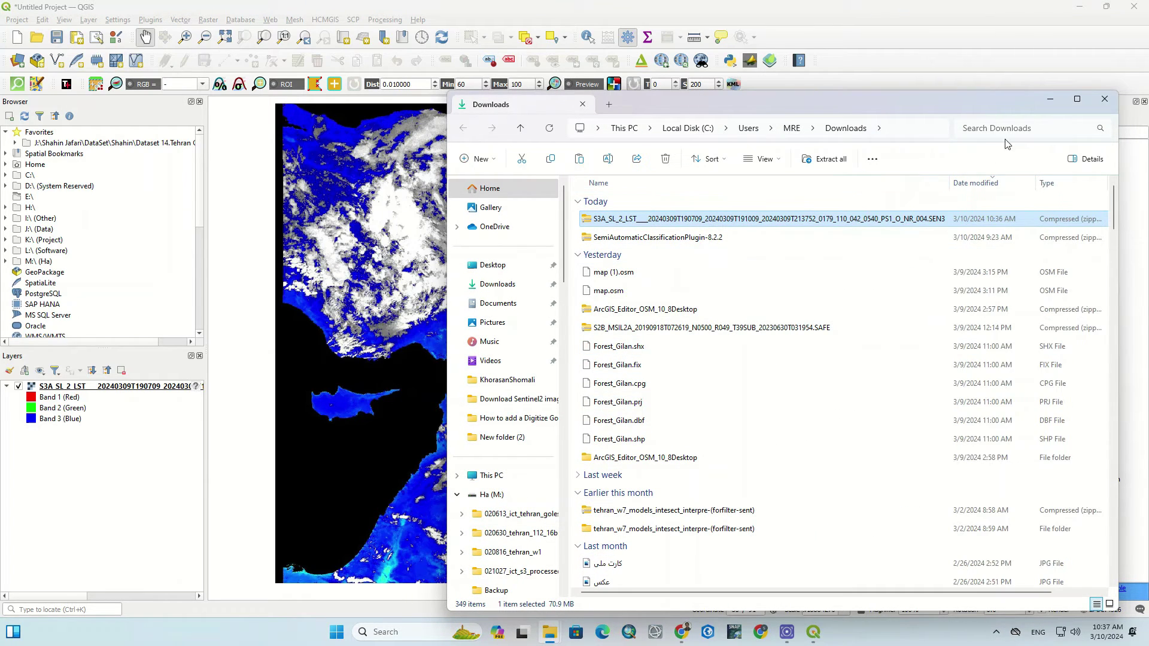
left_click(1046, 99)
- Examine the S3A_SL_2_LST raster on the map, both in detail and at its full extent
scroll(544, 431, "up", 3)
left_click_drag(543, 431, 519, 419)
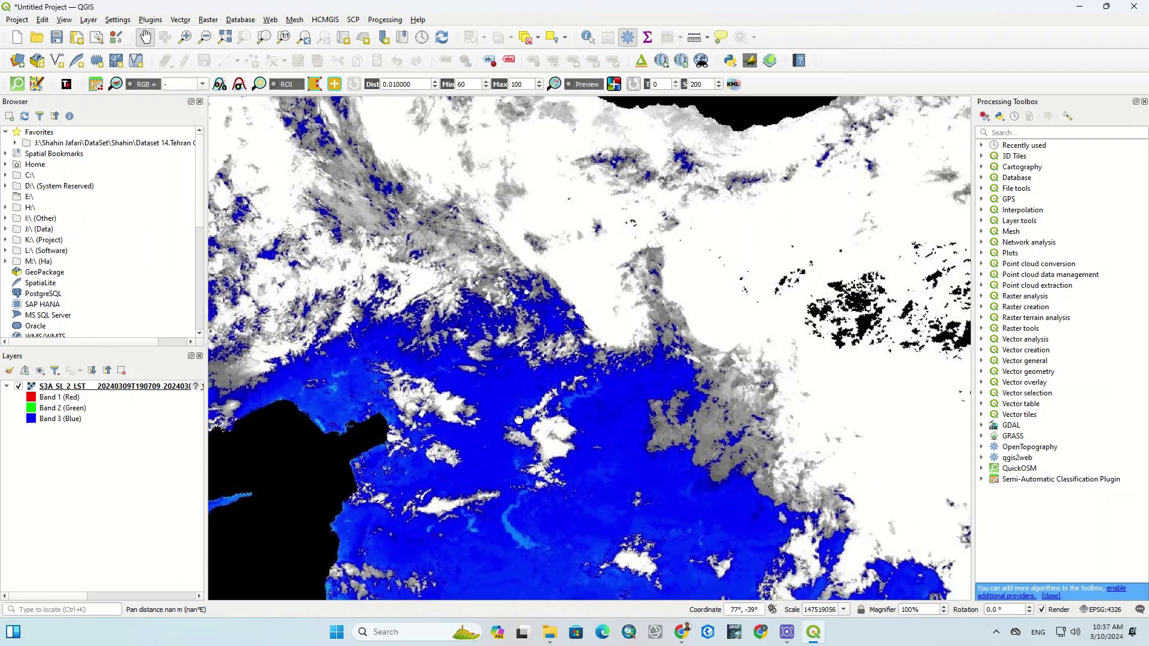
scroll(534, 426, "down", 1)
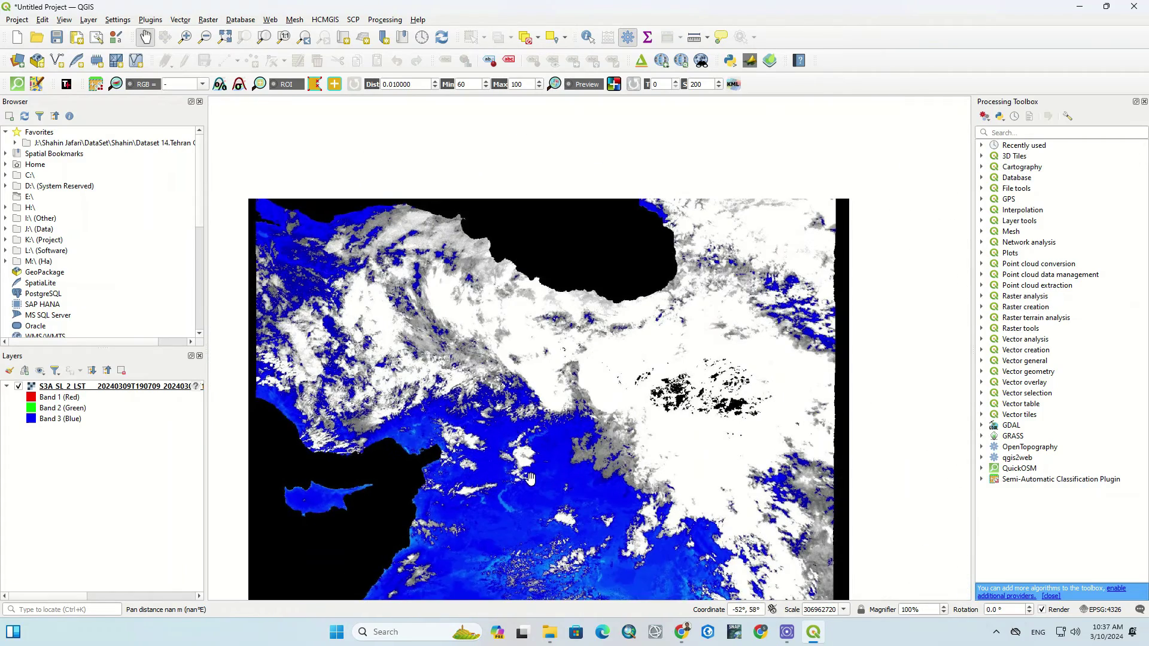
left_click_drag(531, 477, 550, 373)
scroll(636, 413, "down", 1)
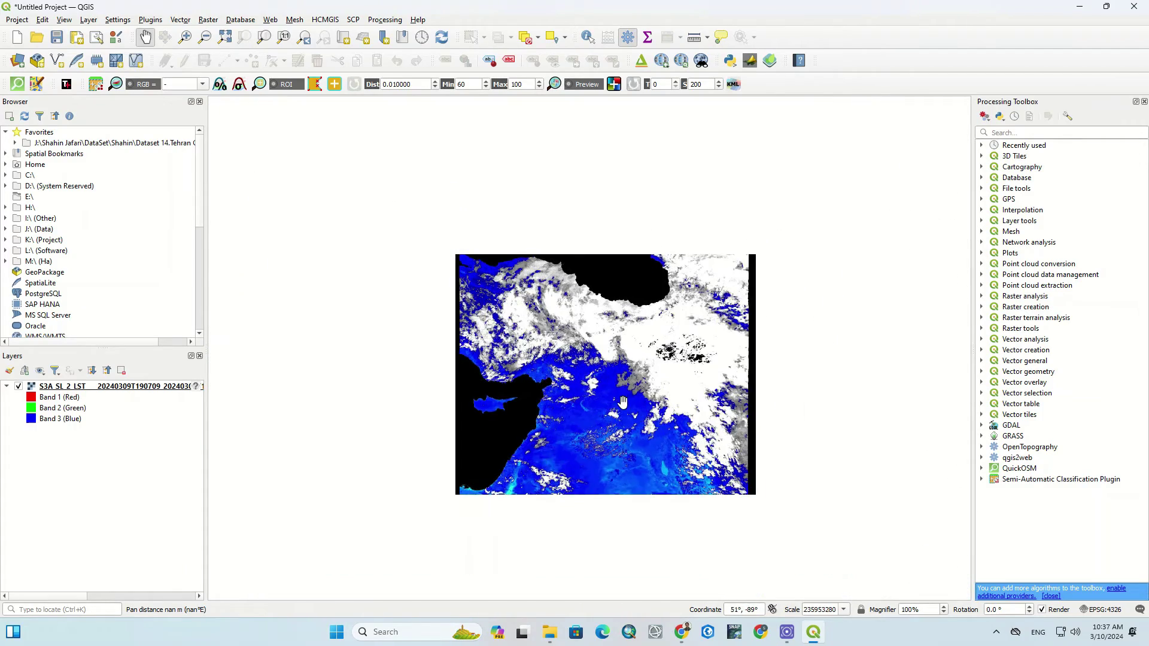
scroll(622, 403, "up", 1)
- Switch to the Copernicus Browser in Chrome and review the browser's download history
mouse_move(683, 632)
left_click(744, 568)
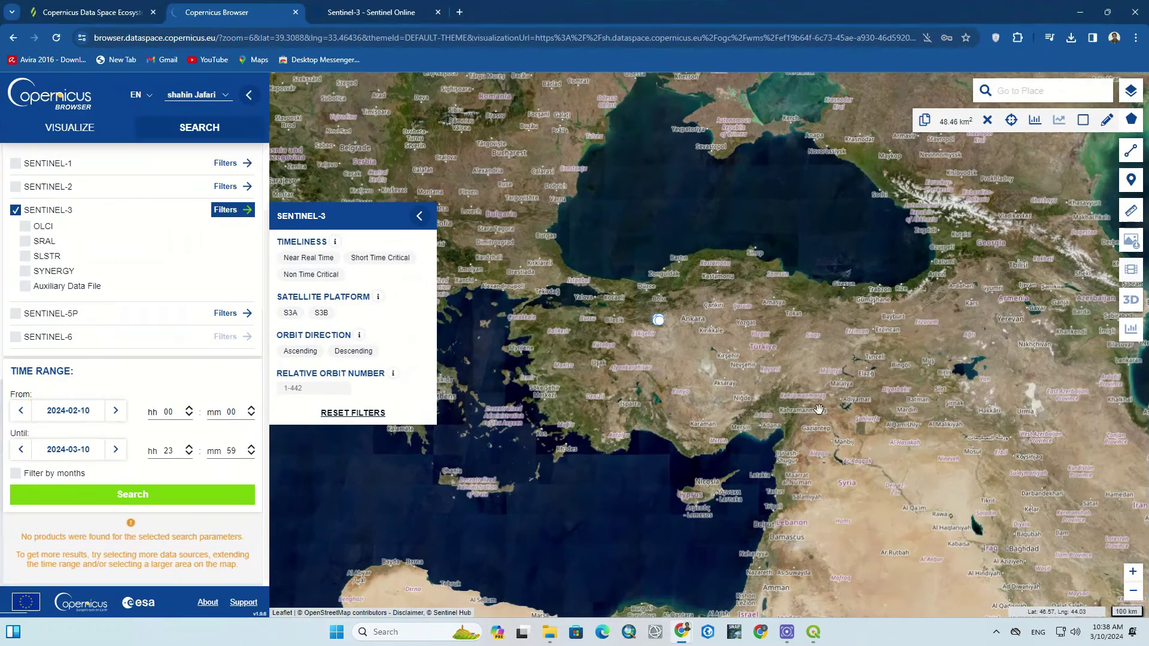
left_click(1071, 38)
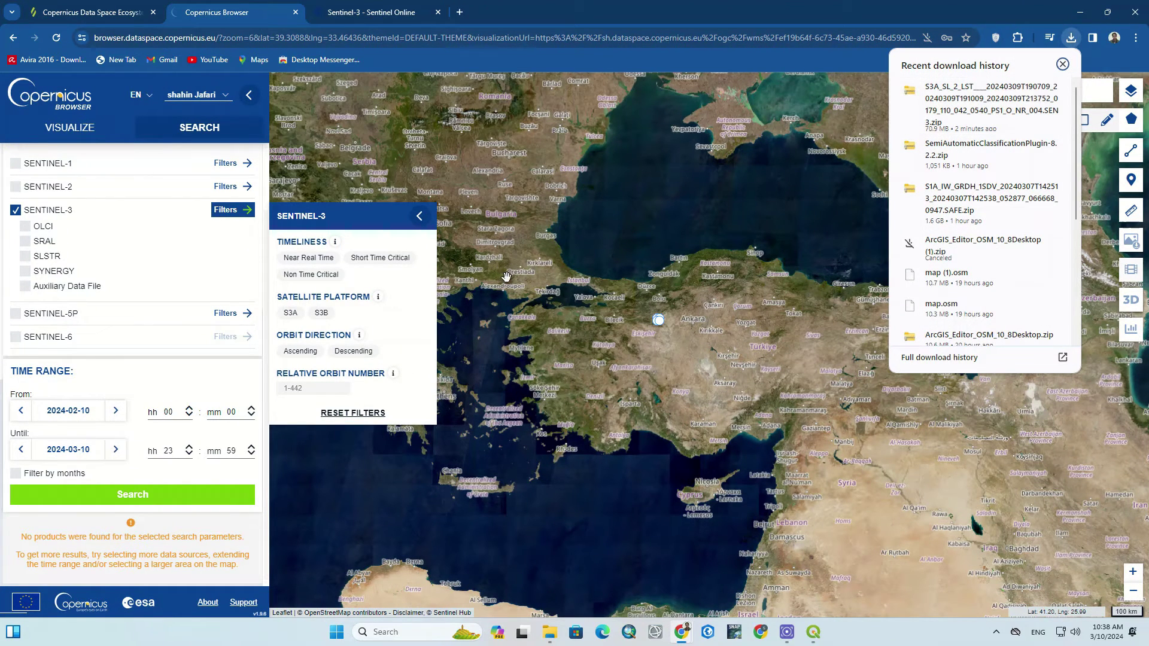
left_click(1136, 39)
left_click(957, 217)
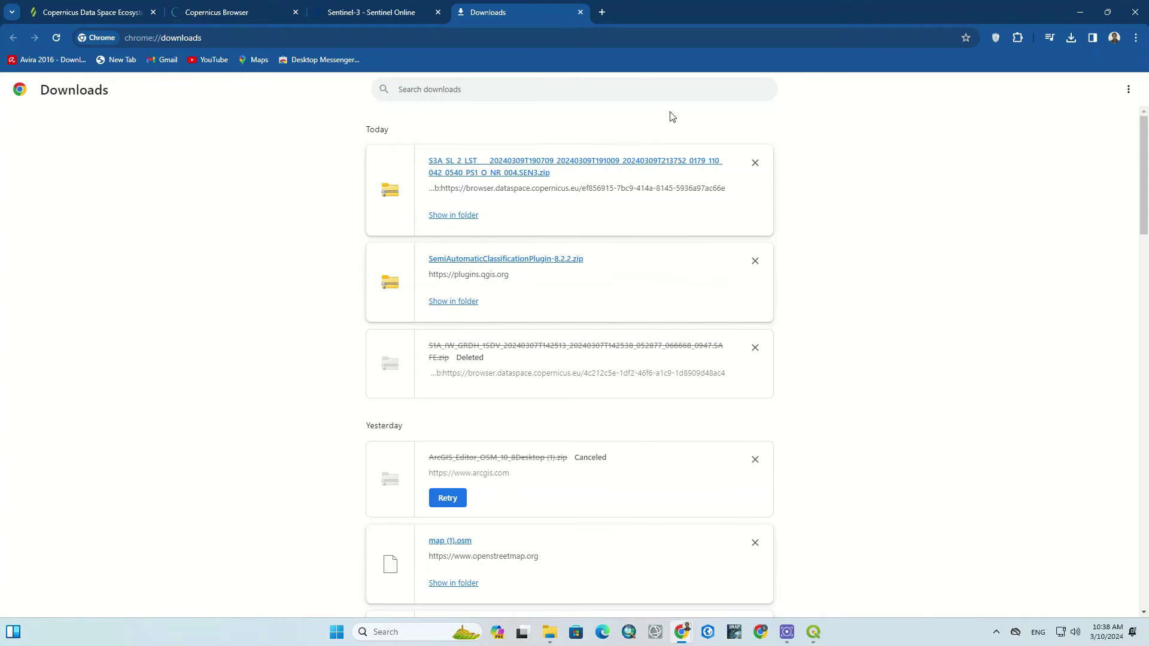
left_click(581, 12)
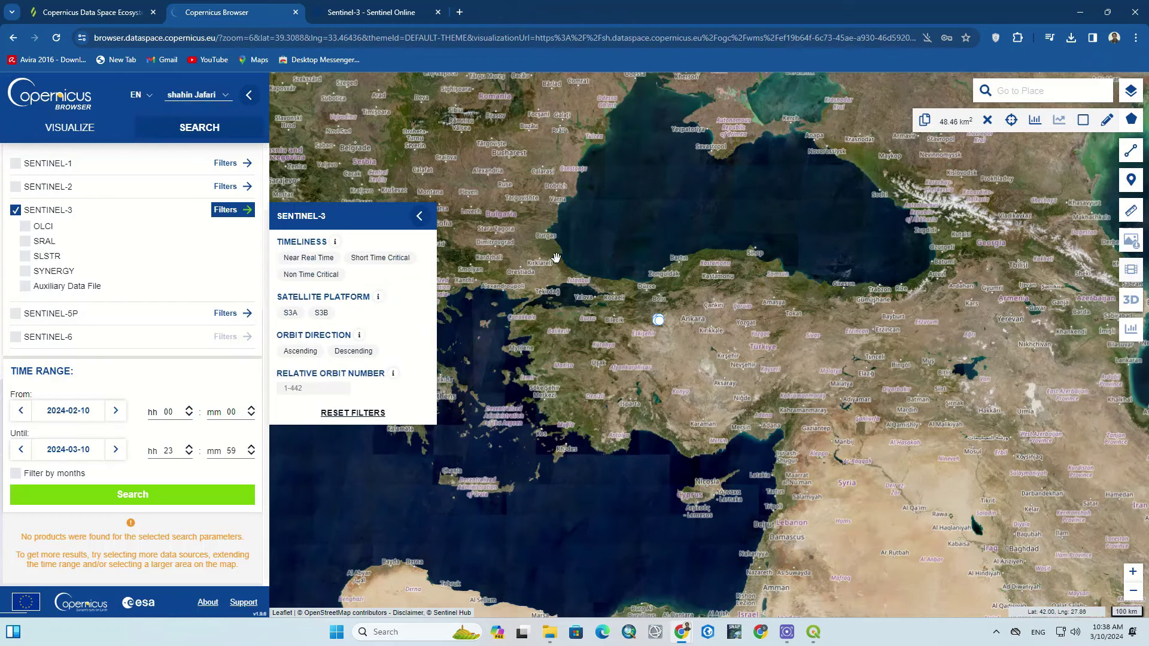
left_click(15, 210)
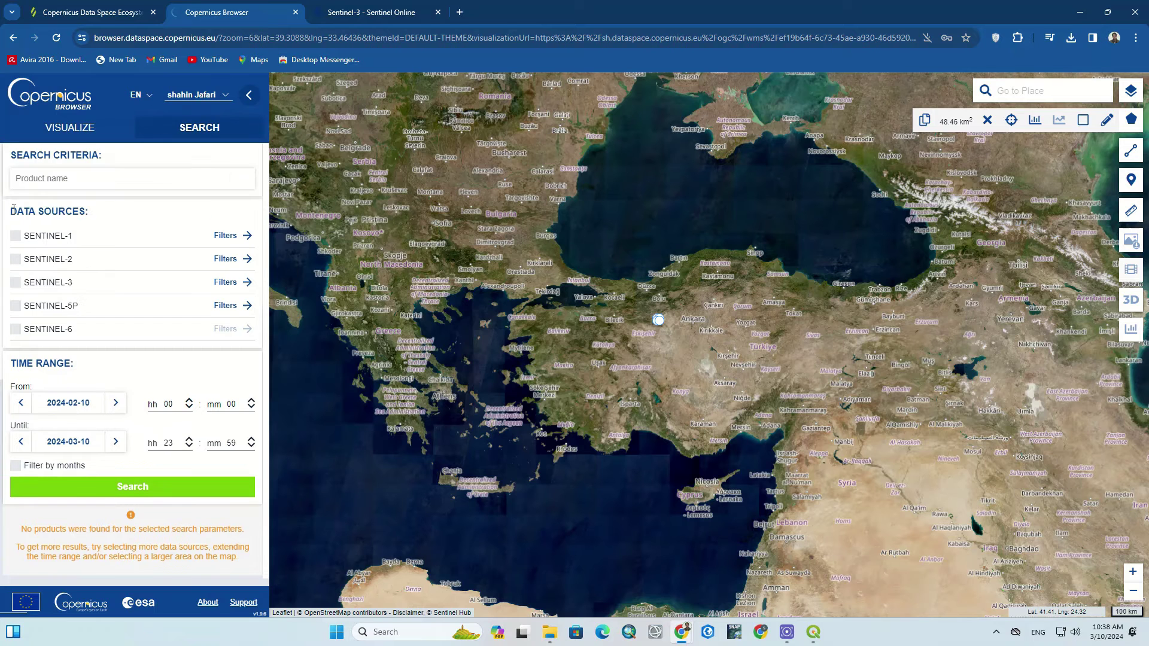
left_click(15, 282)
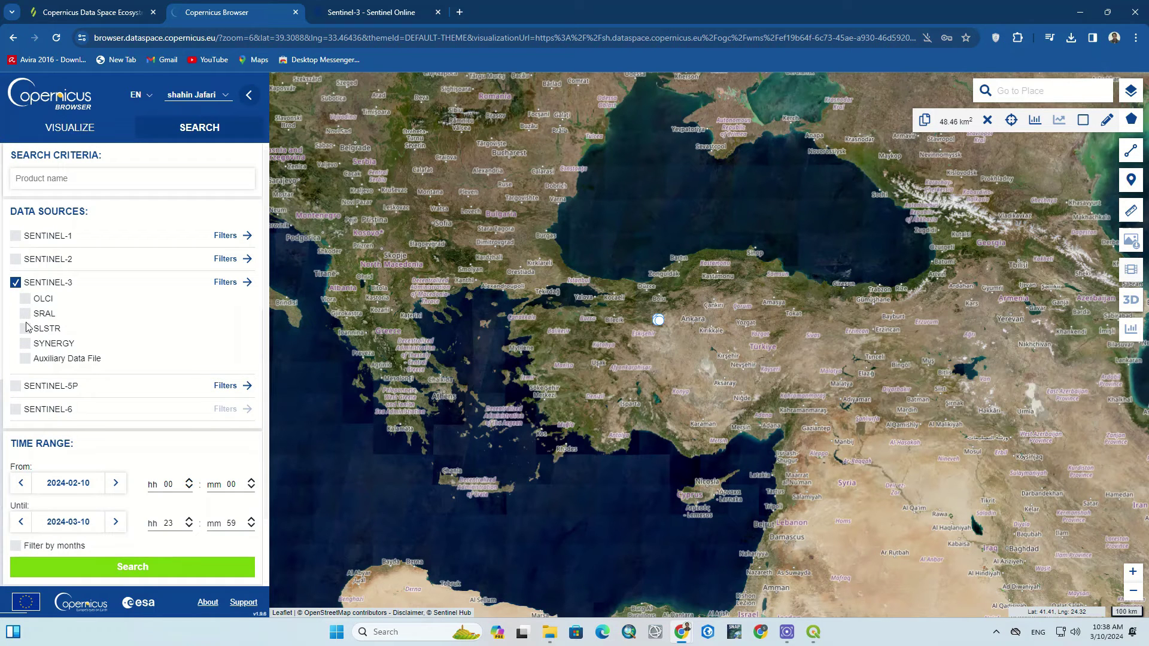
left_click(26, 328)
left_click(32, 349)
left_click(30, 356)
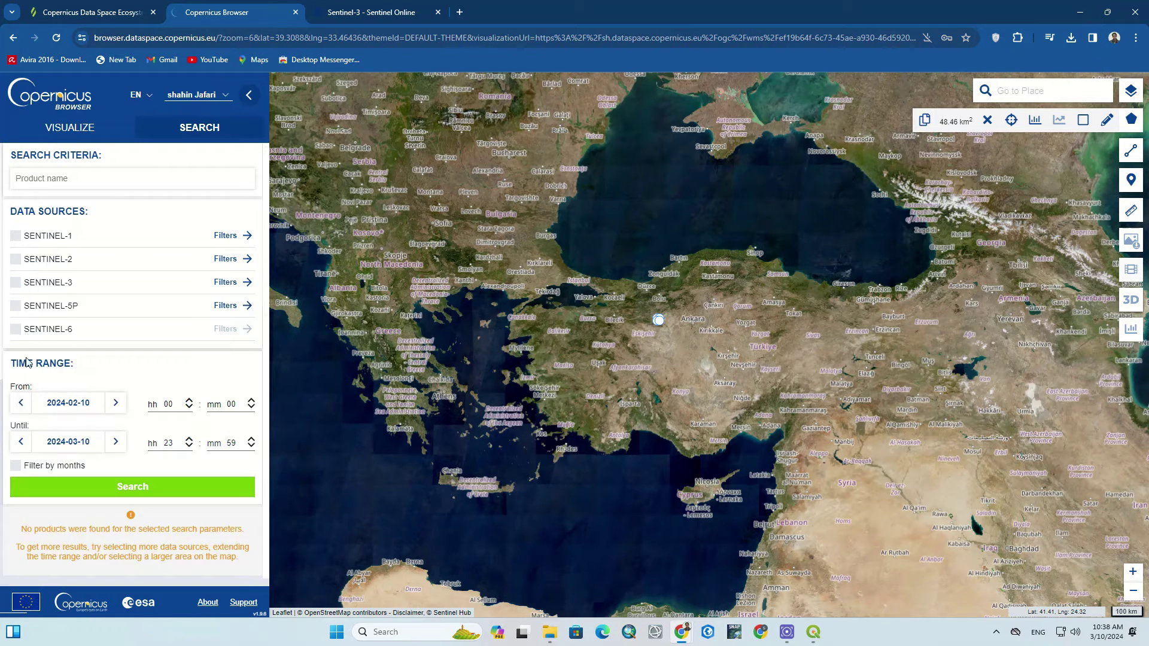
- Search for Sentinel-3 SLSTR products of types Level-2 FRP and Level-2 WST and browse the results
left_click(15, 282)
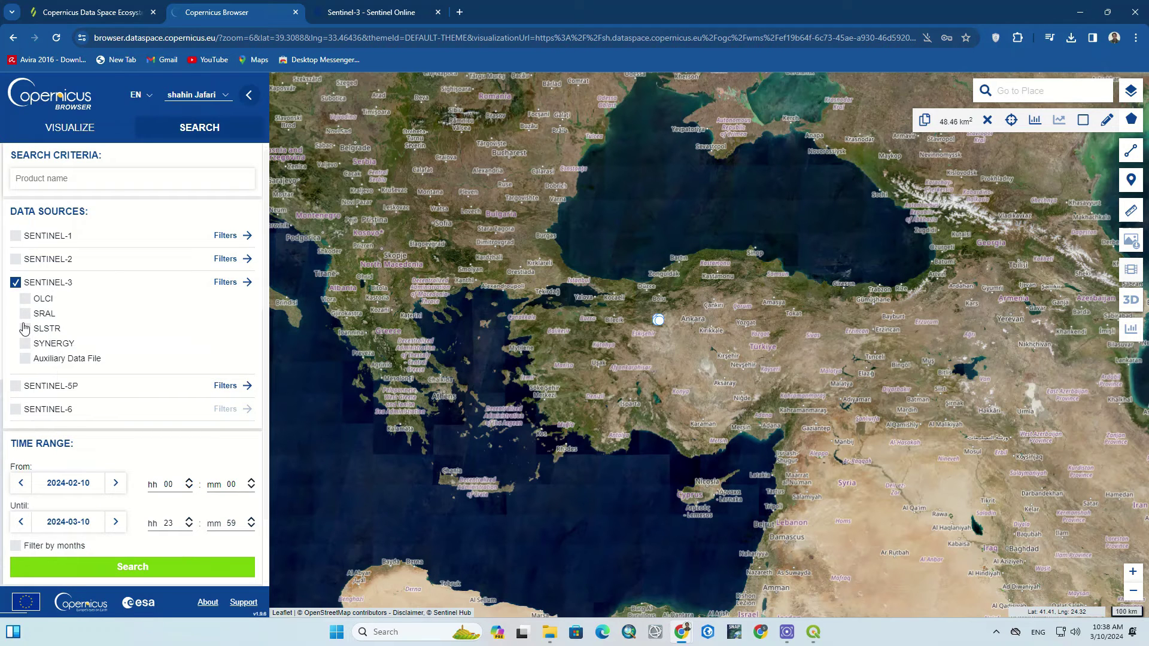
left_click(25, 329)
left_click(36, 405)
left_click(35, 374)
scroll(69, 473, "down", 2)
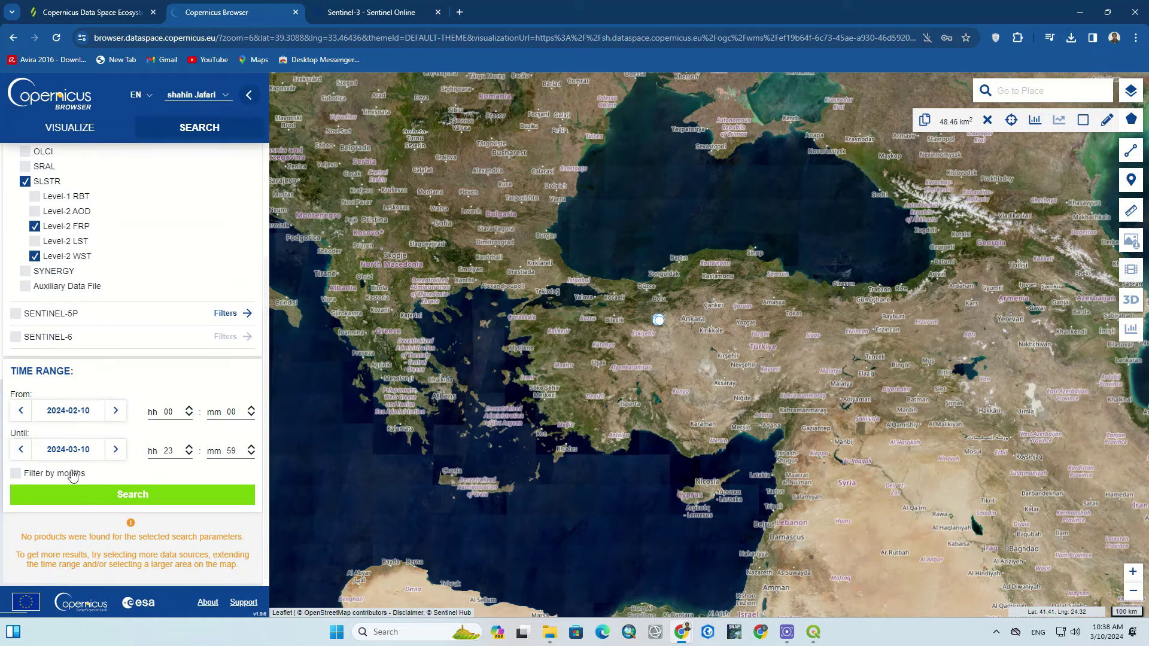
left_click(87, 497)
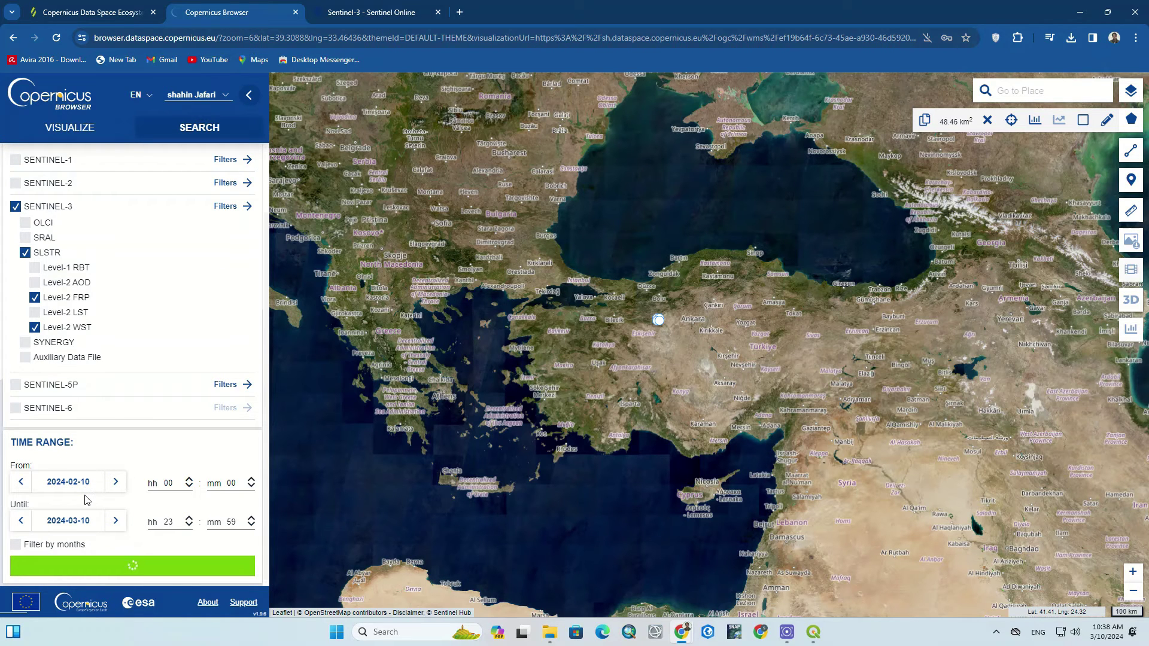
scroll(569, 372, "down", 1)
scroll(569, 373, "down", 4)
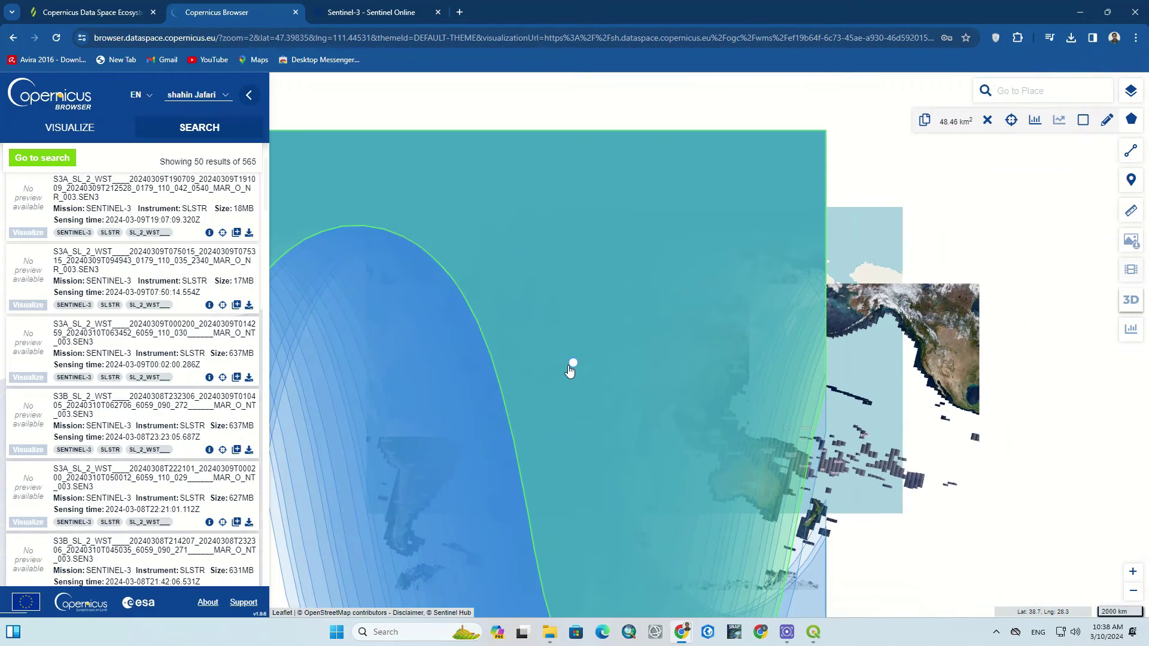
- Try to download the S3A_SL_2_WST product sensed 2024-03-08T22:21:01.112Z from the footprint results on the map, and check the recent downloads
left_click(559, 400)
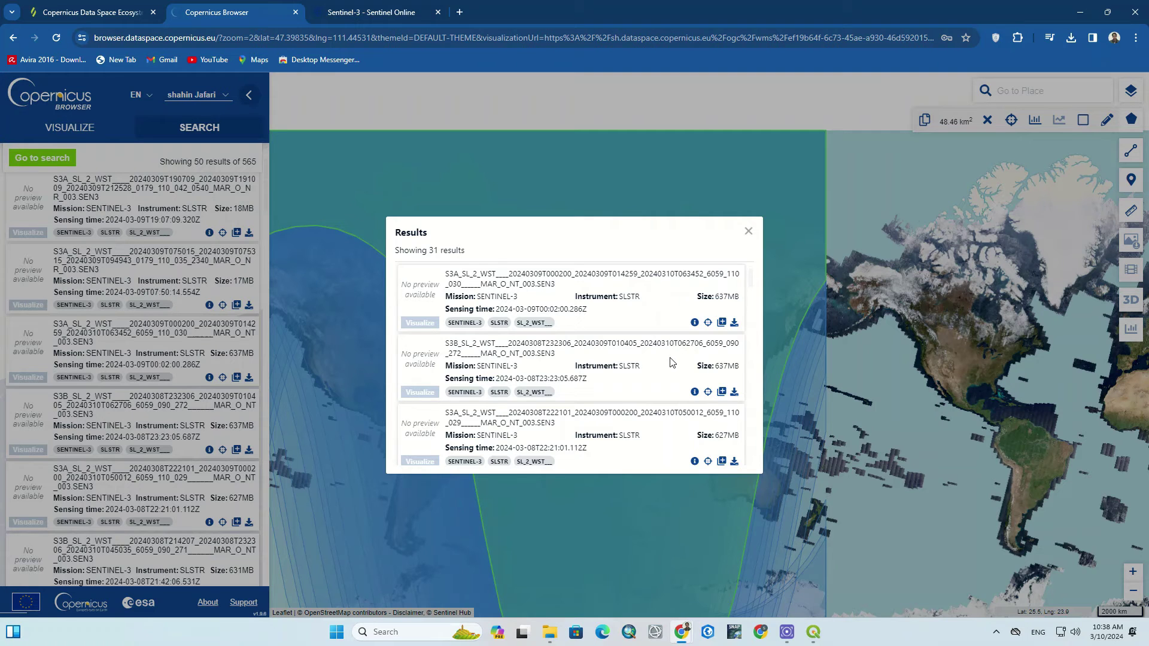
scroll(671, 362, "down", 2)
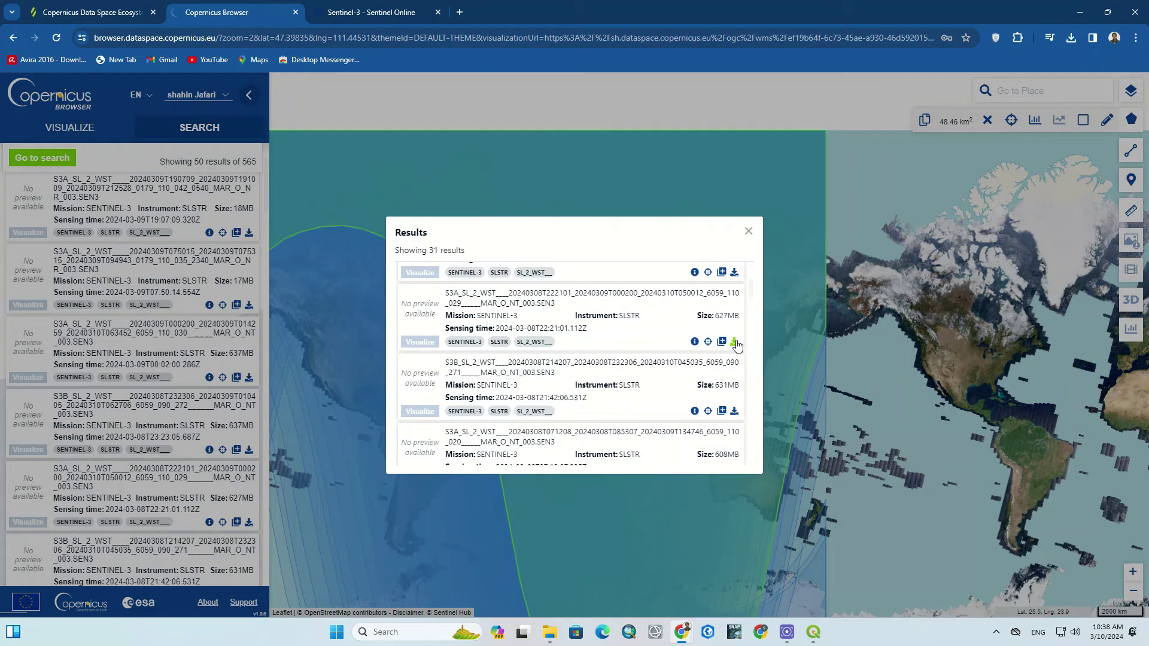
left_click(734, 342)
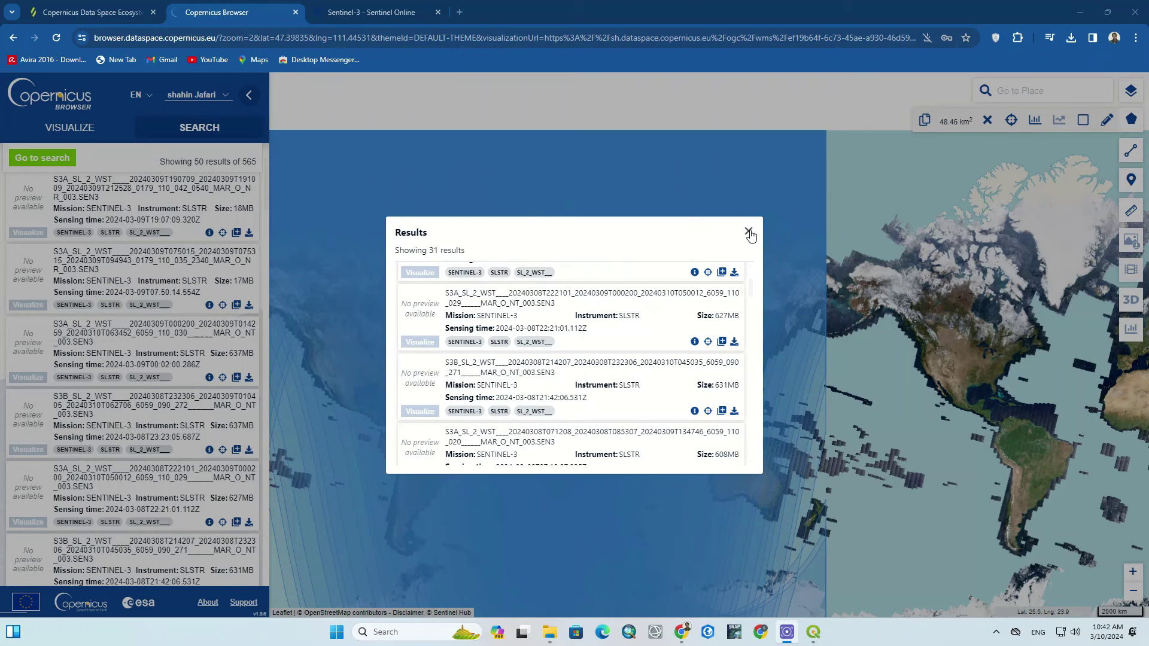
left_click(750, 233)
left_click(1072, 38)
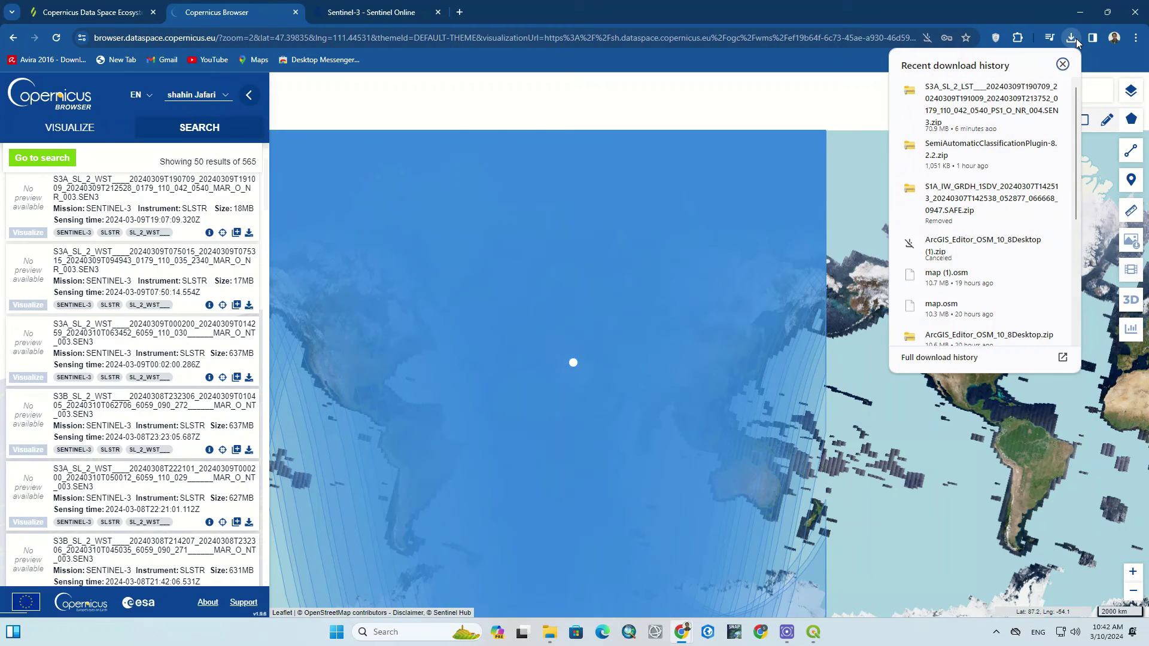
left_click(1071, 38)
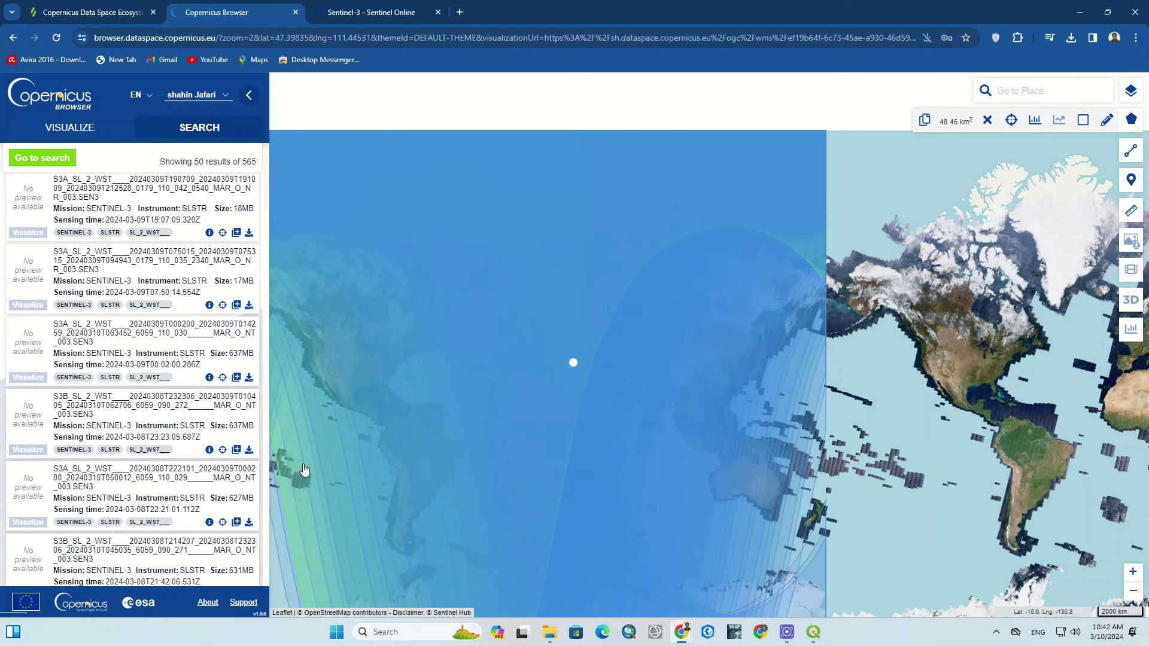
- Look over the result footprints on the world map and rerun the search with the same SLSTR Level-2 FRP and WST criteria
left_click_drag(585, 441, 705, 318)
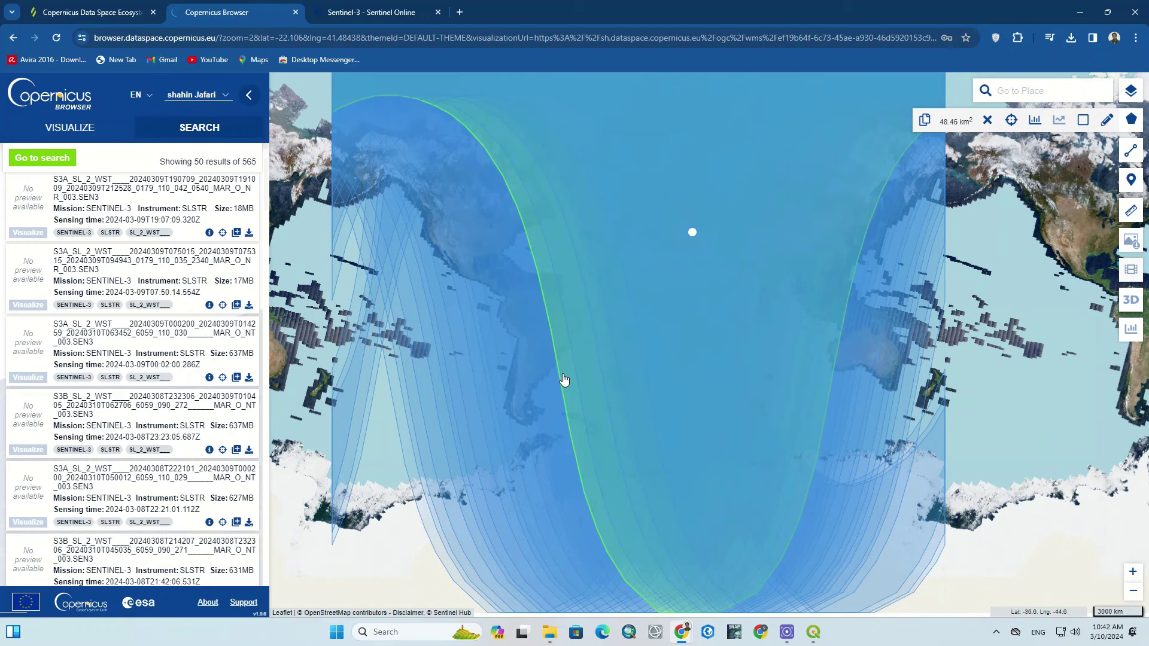
scroll(563, 379, "up", 2)
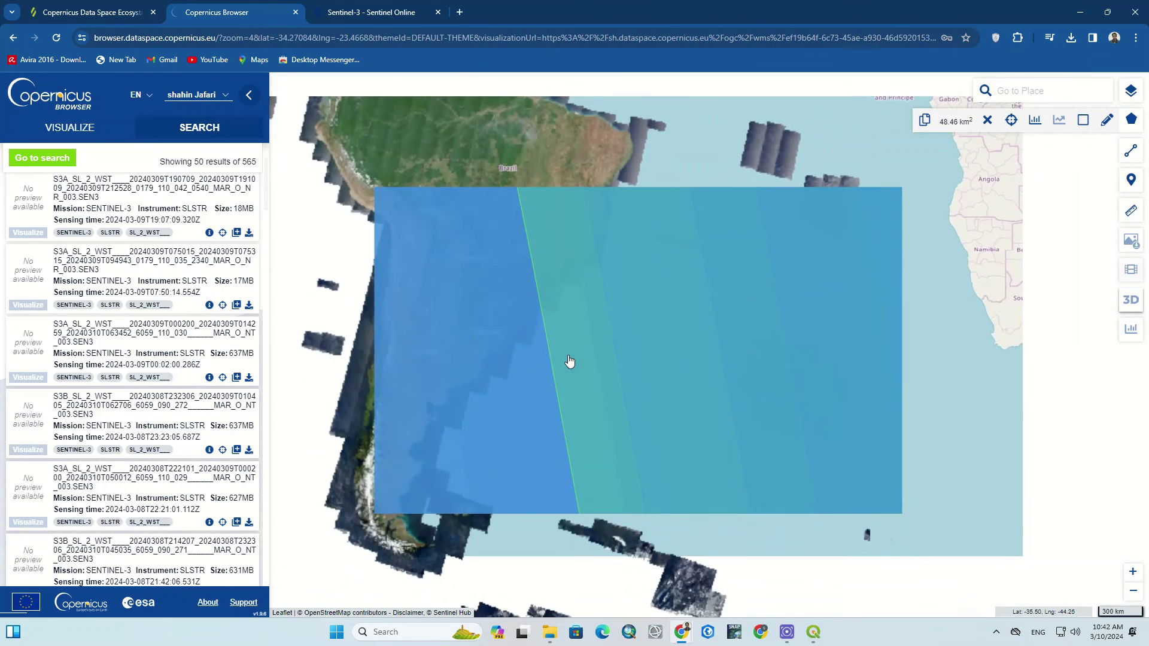
scroll(569, 361, "down", 2)
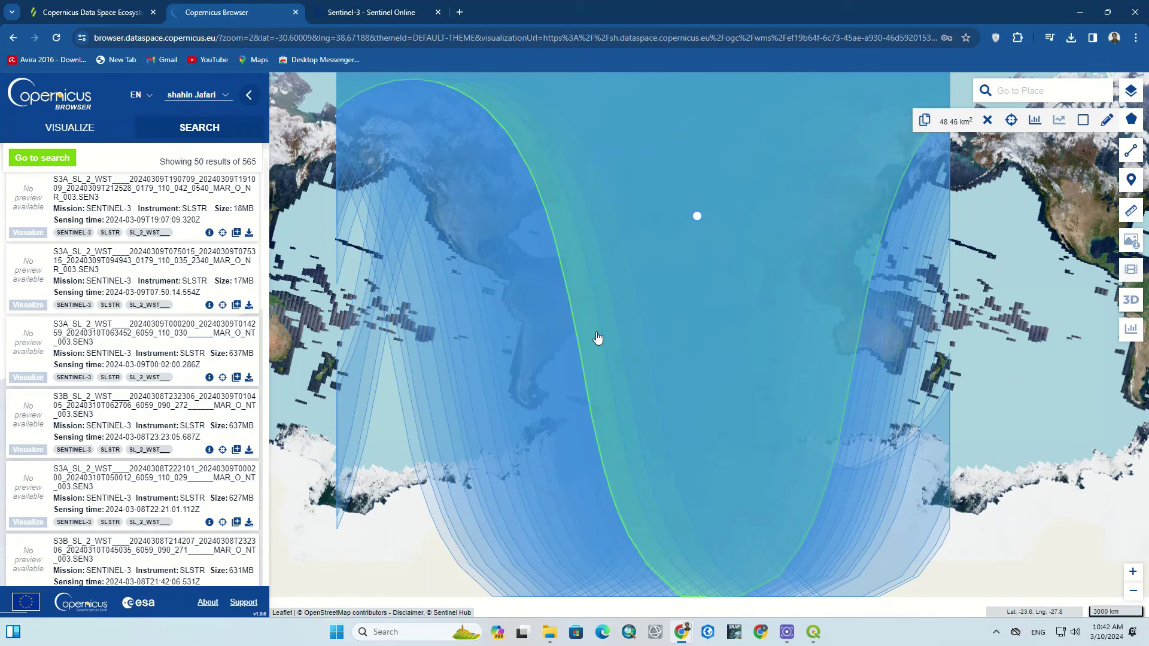
left_click_drag(478, 377, 473, 457)
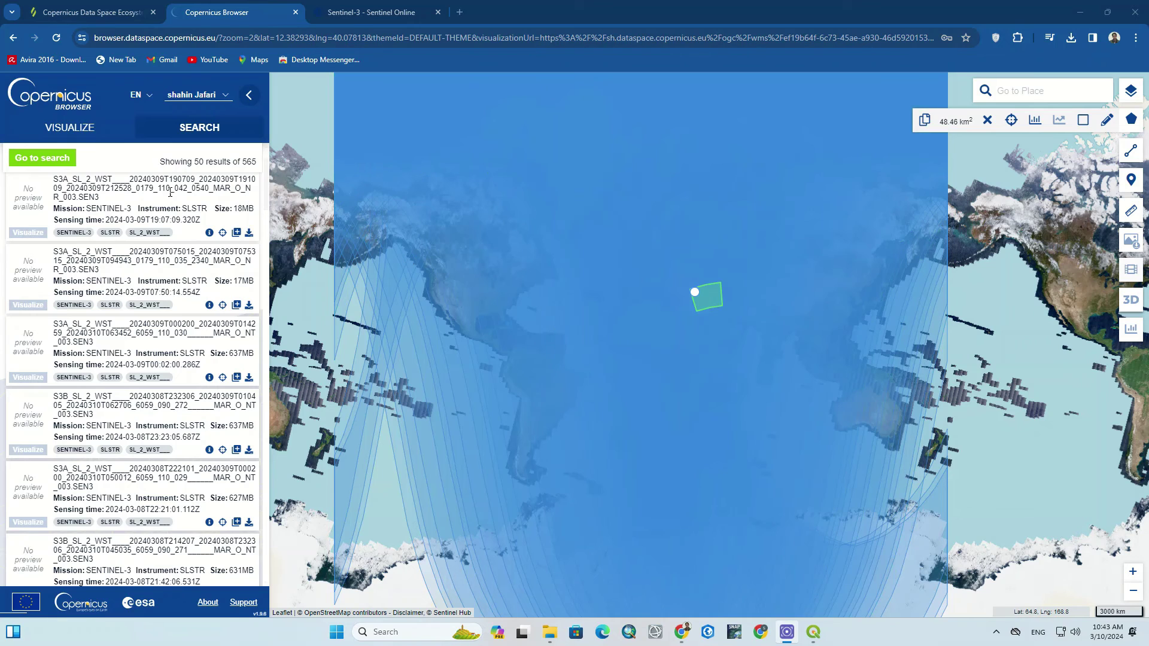
left_click(41, 157)
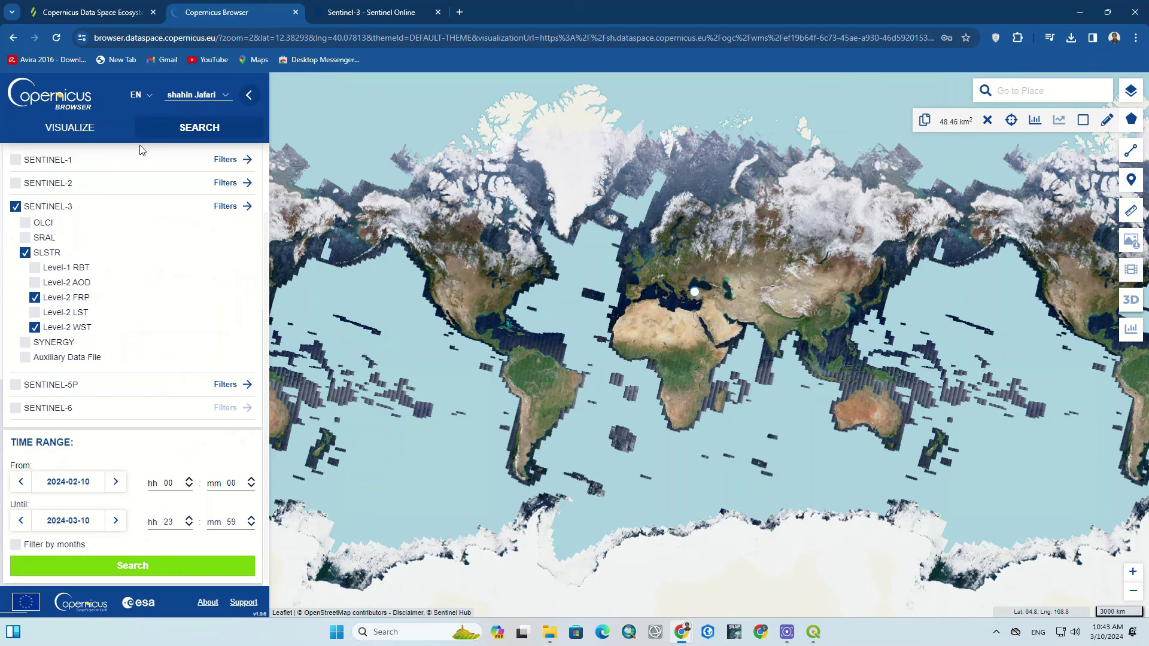
left_click(146, 566)
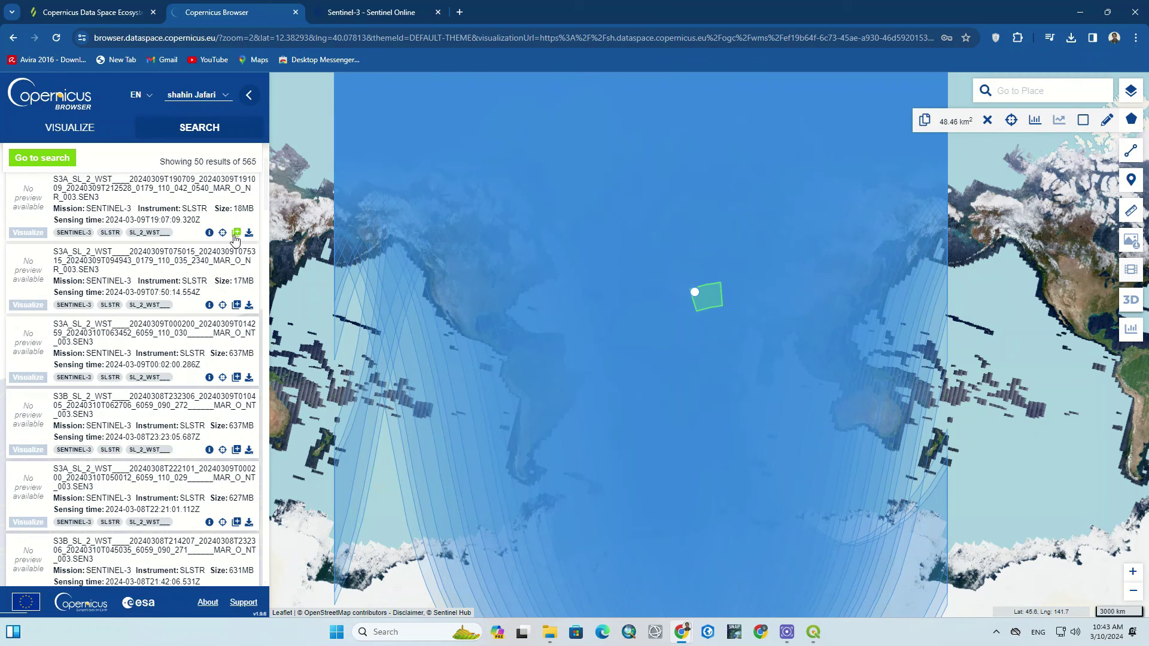
- View the product info and footprint of the S3A_SL_2_WST product sensed 2024-03-09T19:07:09.320Z, and close it
left_click(209, 233)
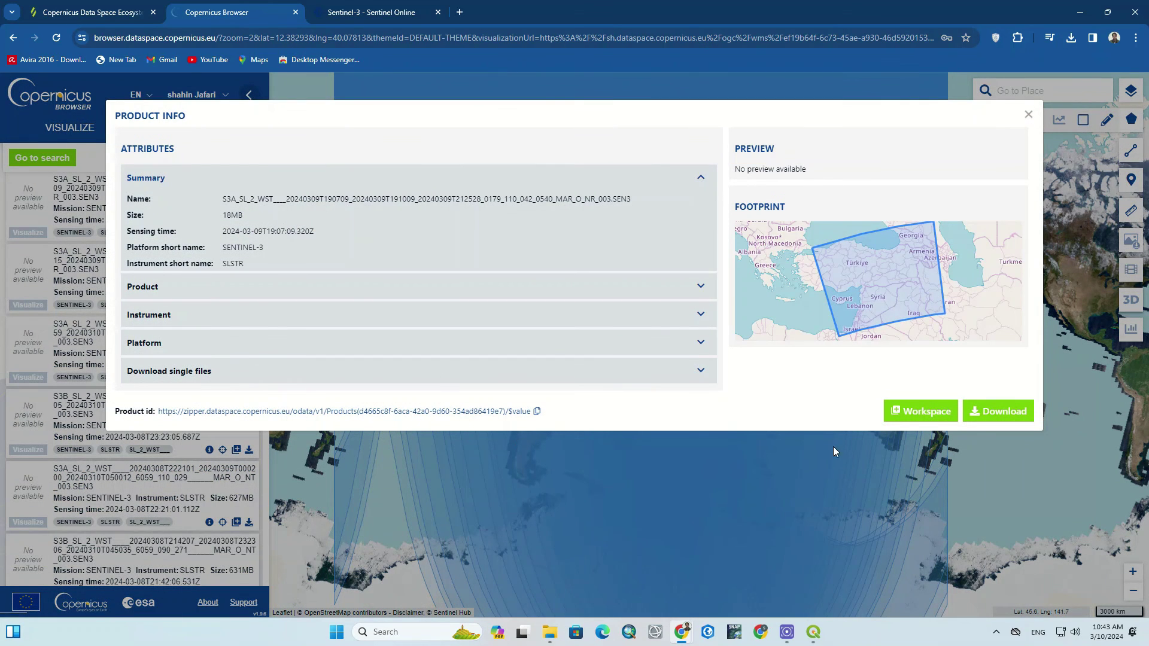
scroll(820, 339, "up", 2)
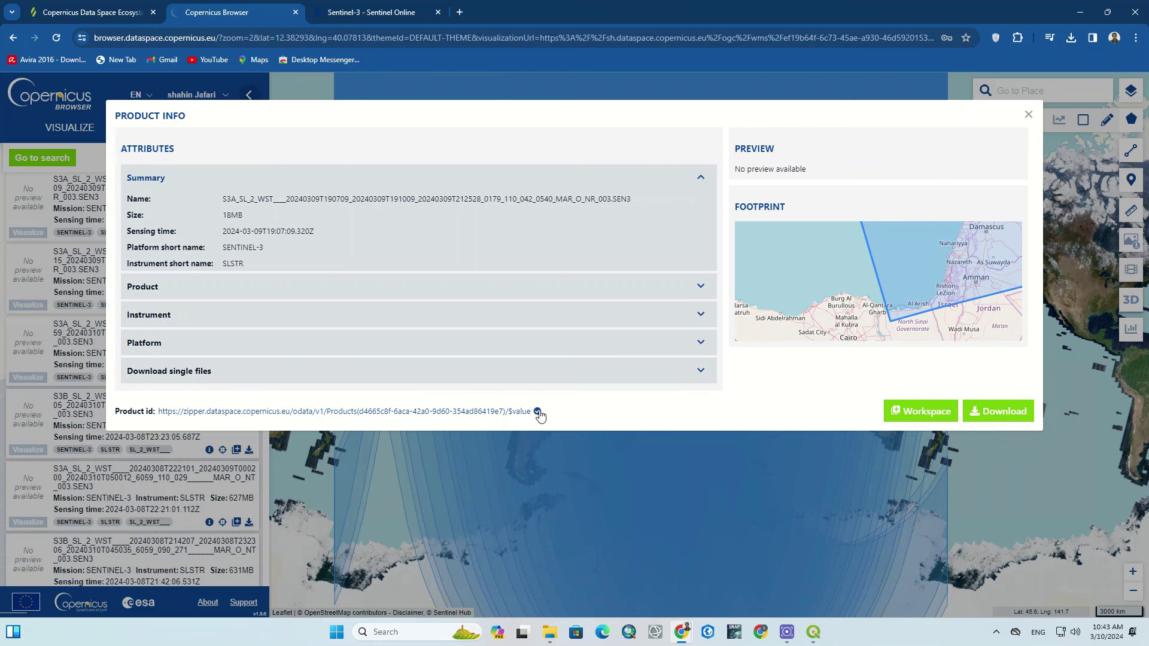
scroll(834, 304, "down", 1)
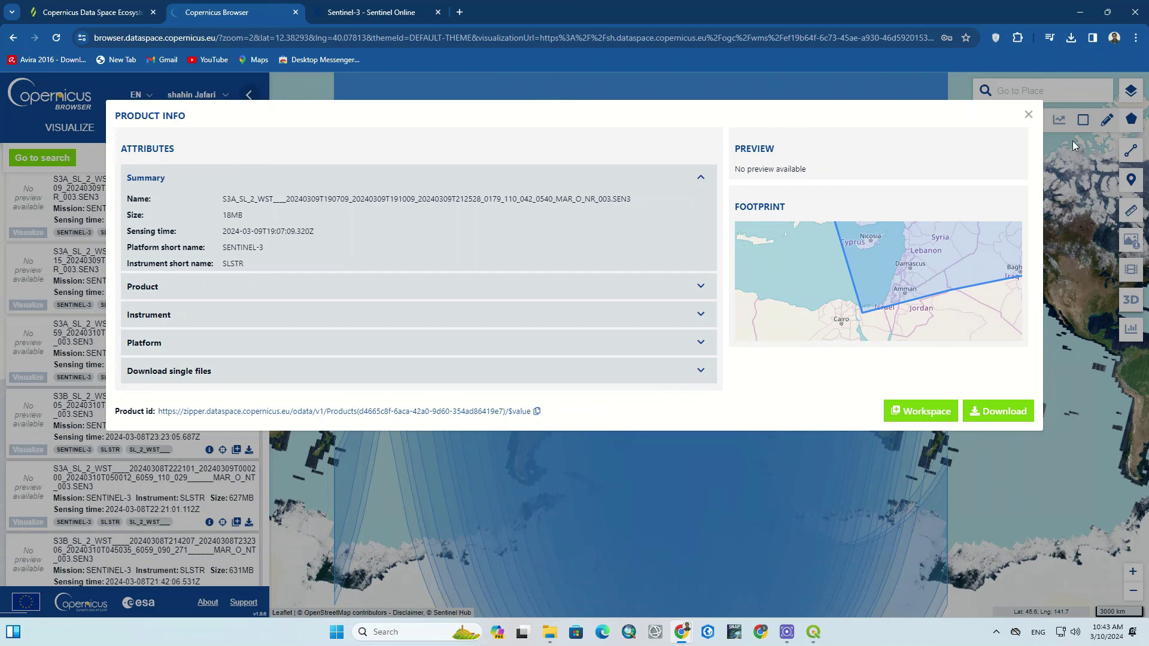
scroll(922, 323, "down", 3)
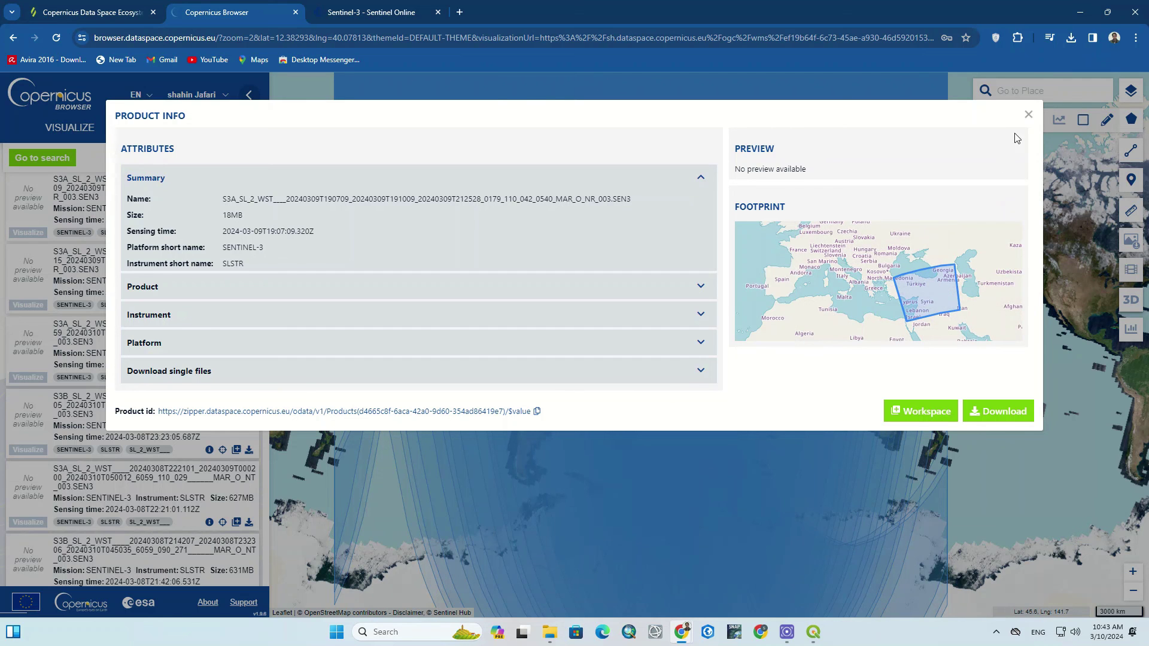
left_click(1029, 114)
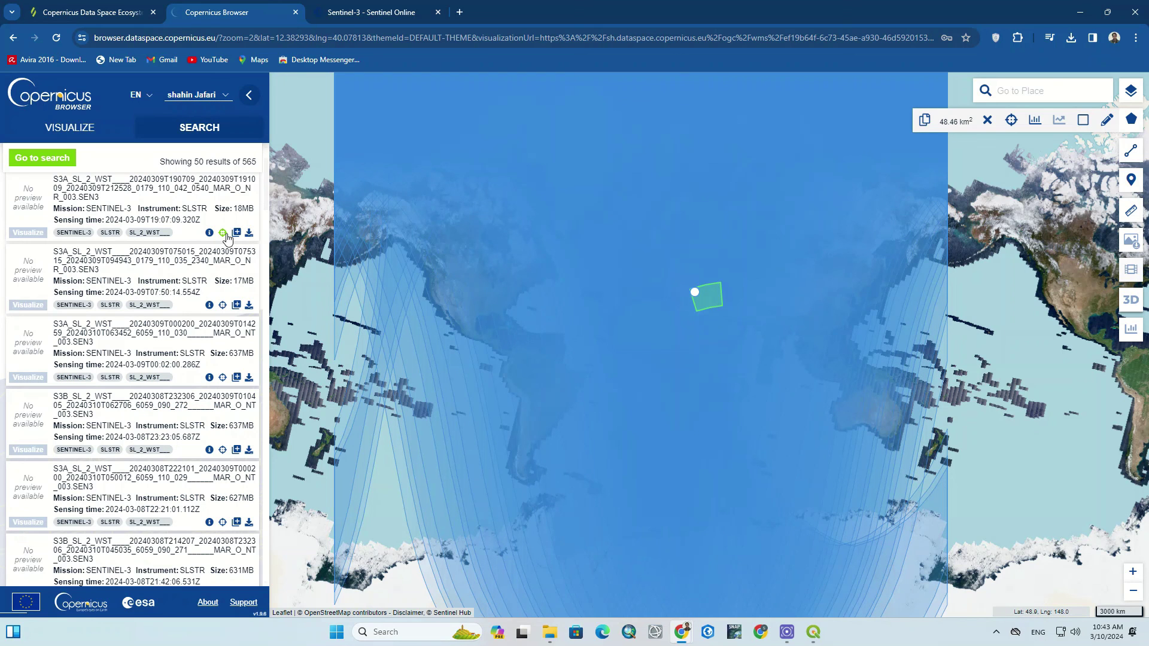